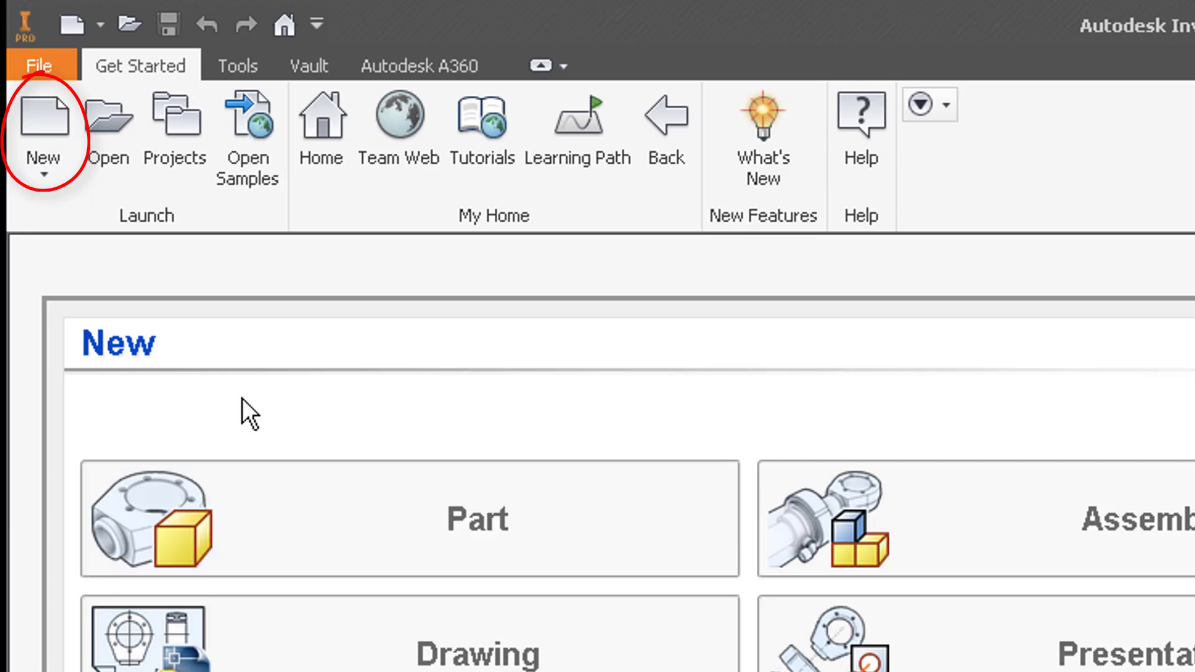
- Create a new metric part from the Standard (mm).ipt template, accepting the unavailable project location
left_click(46, 119)
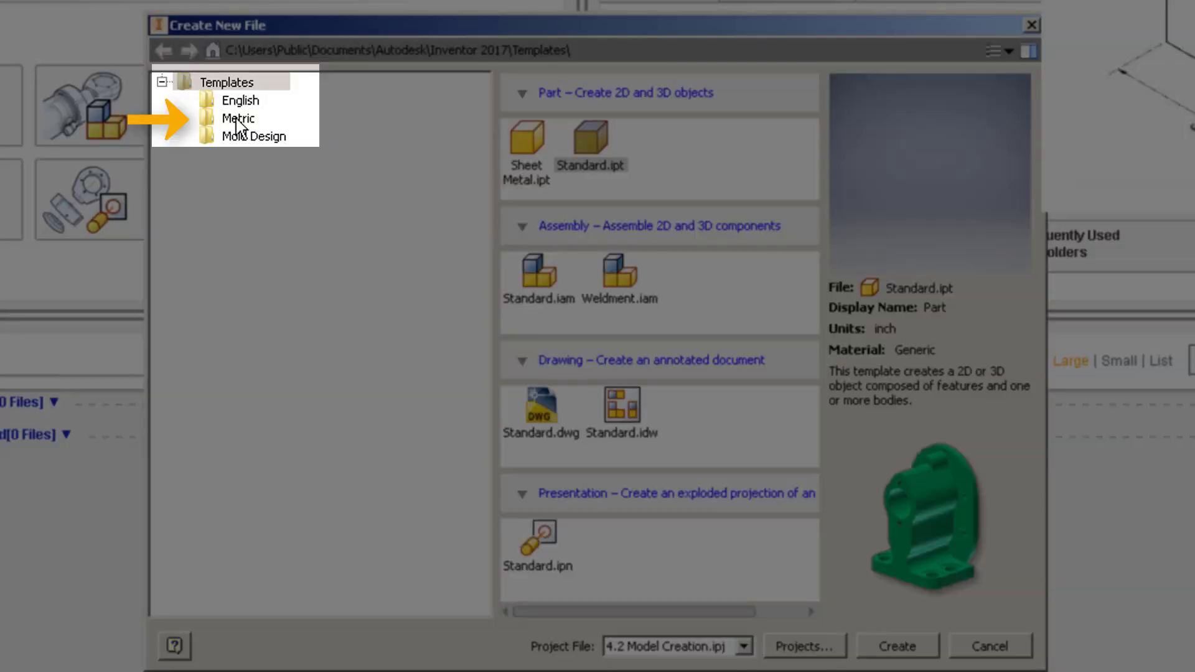
left_click(240, 119)
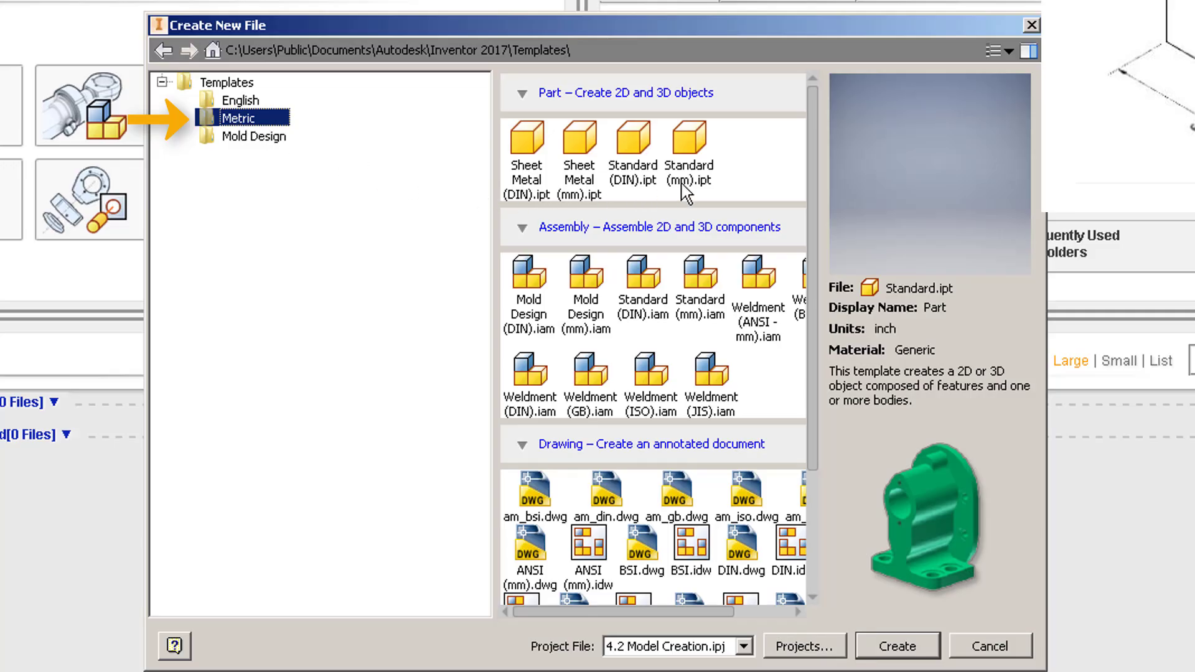
left_click(696, 146)
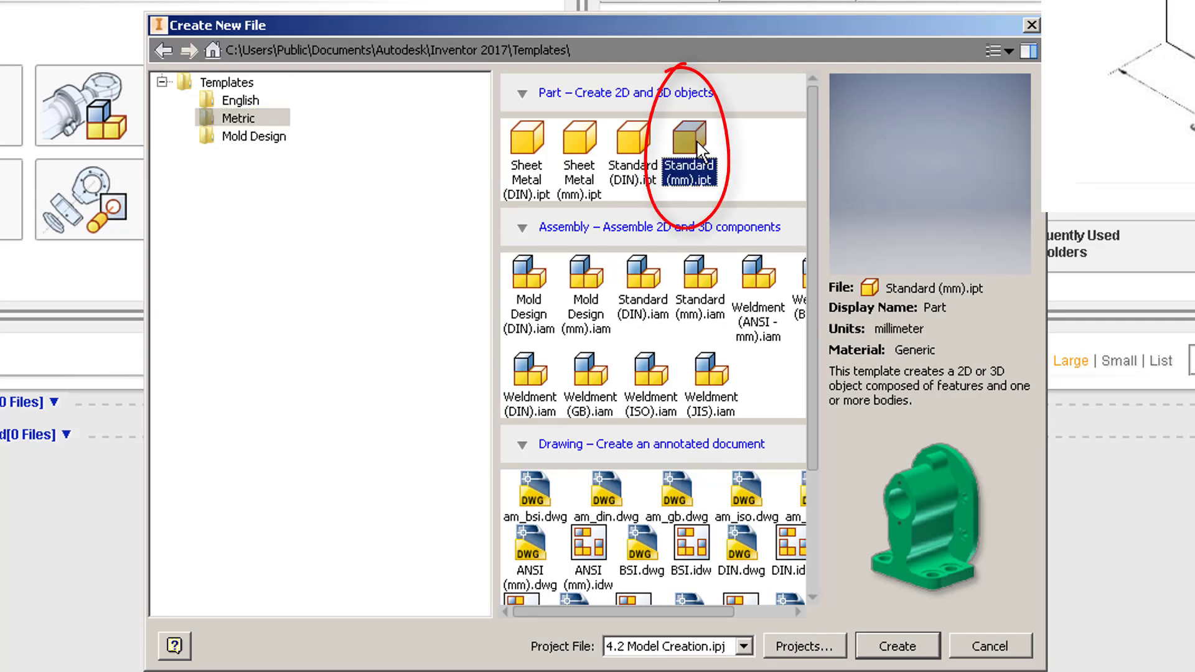
double_click(696, 147)
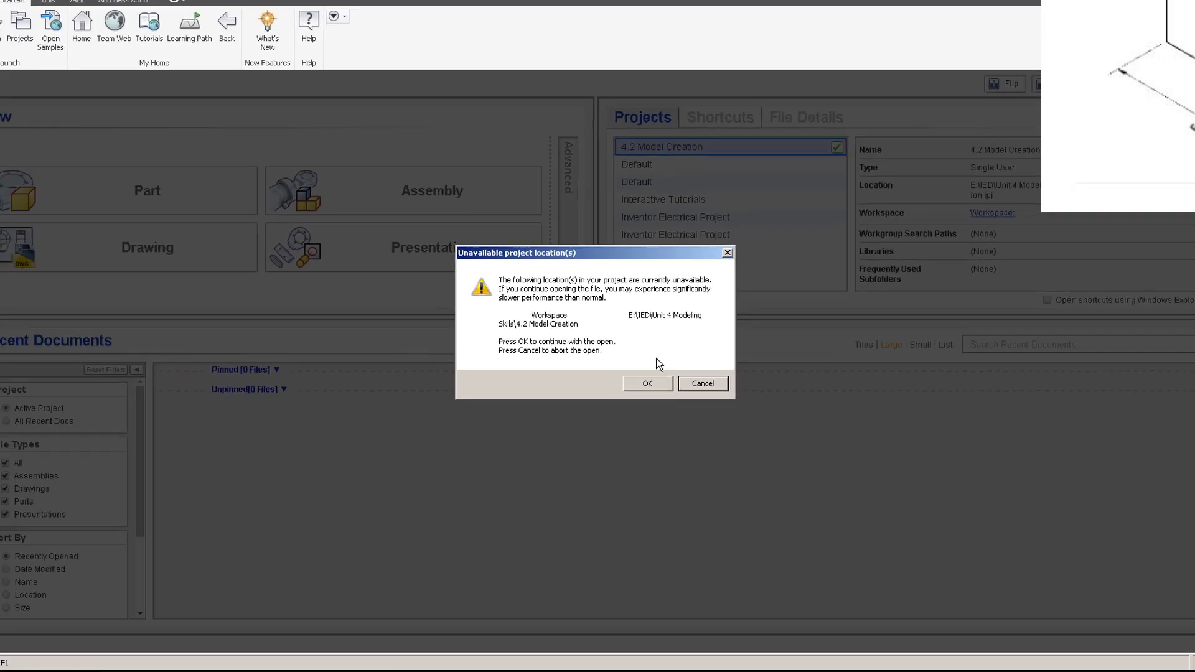
left_click(650, 383)
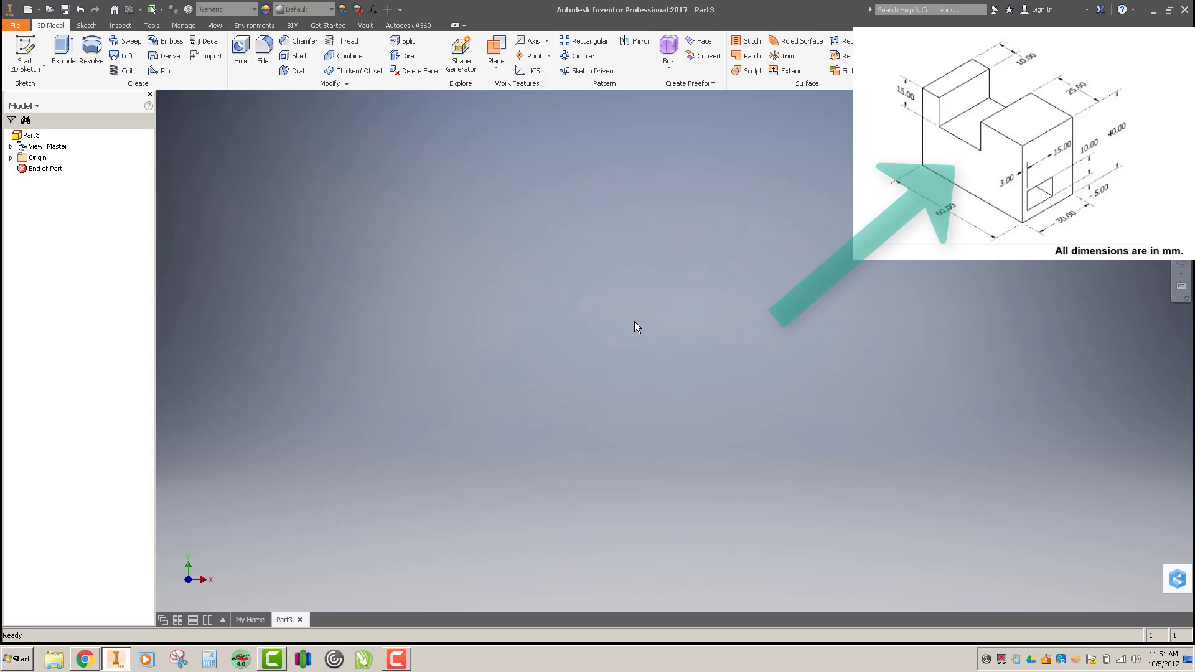
- Start a new 2D sketch on the XY plane
right_click(618, 330)
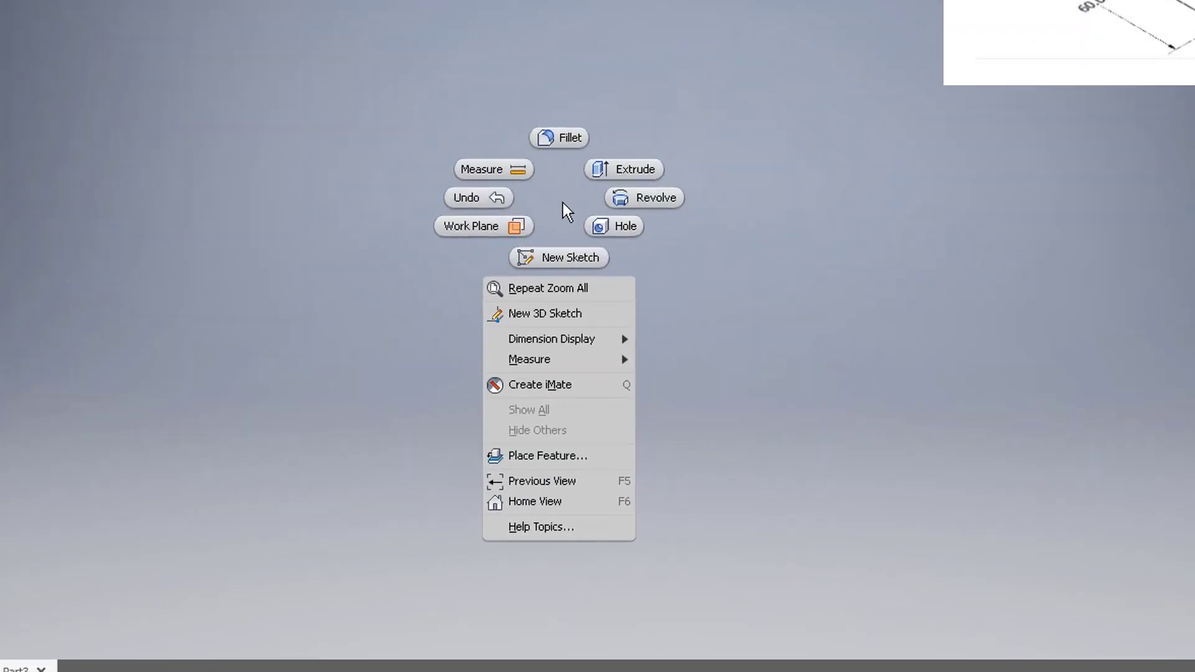
left_click(564, 263)
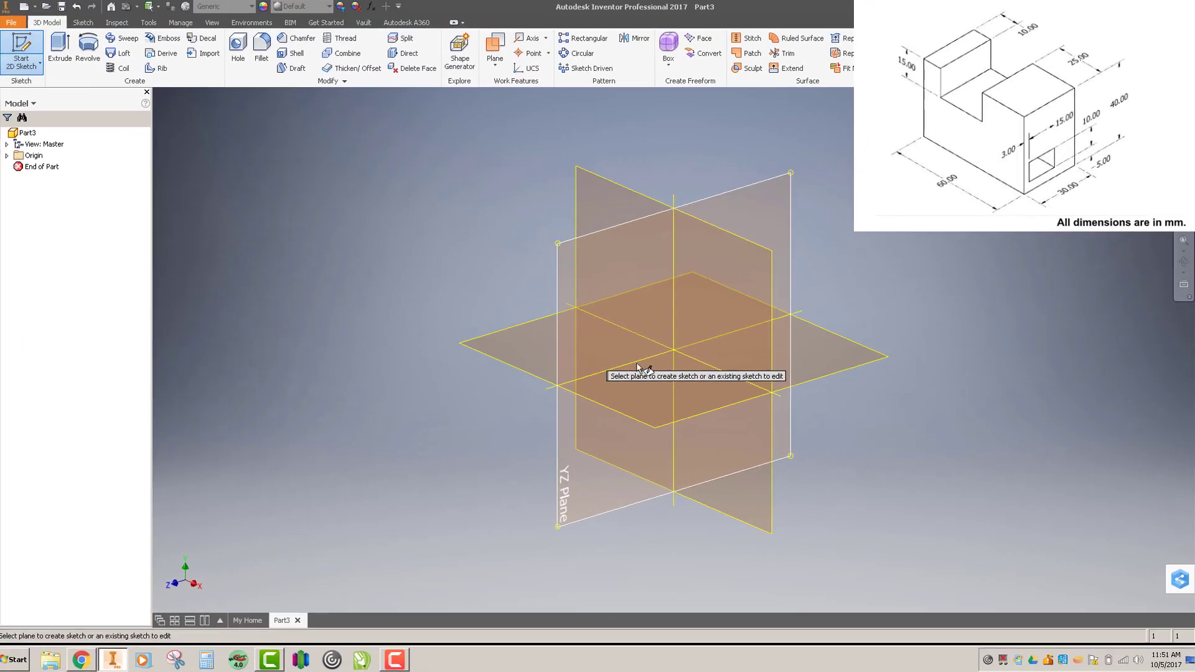
left_click(749, 263)
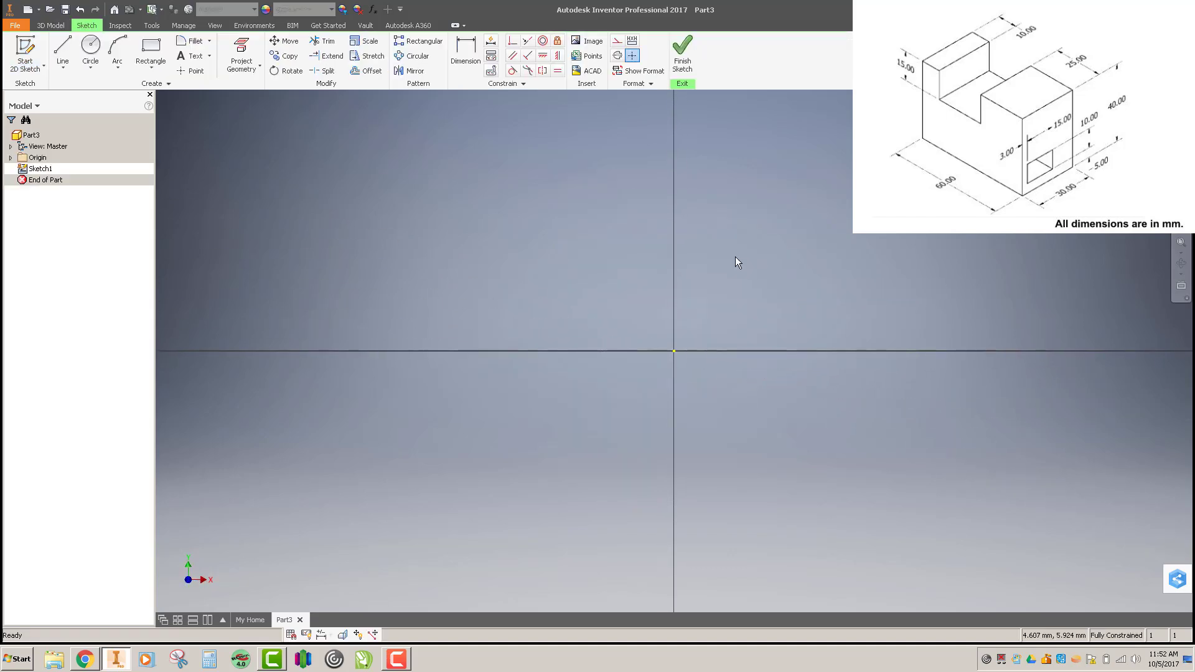
- Sketch a closed line profile from the origin, about 19 mm wide and 12 mm high, with a rectangular notch about 4 mm deep in its top
middle_click_drag(303, 338, 157, 410)
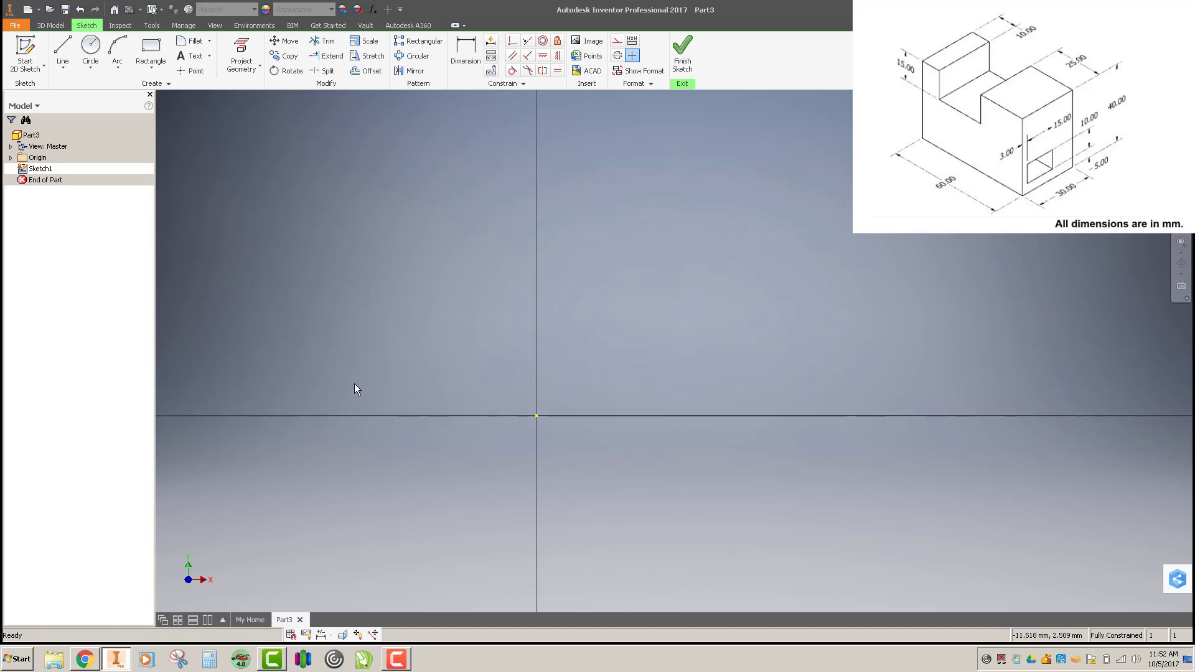
right_click(591, 270)
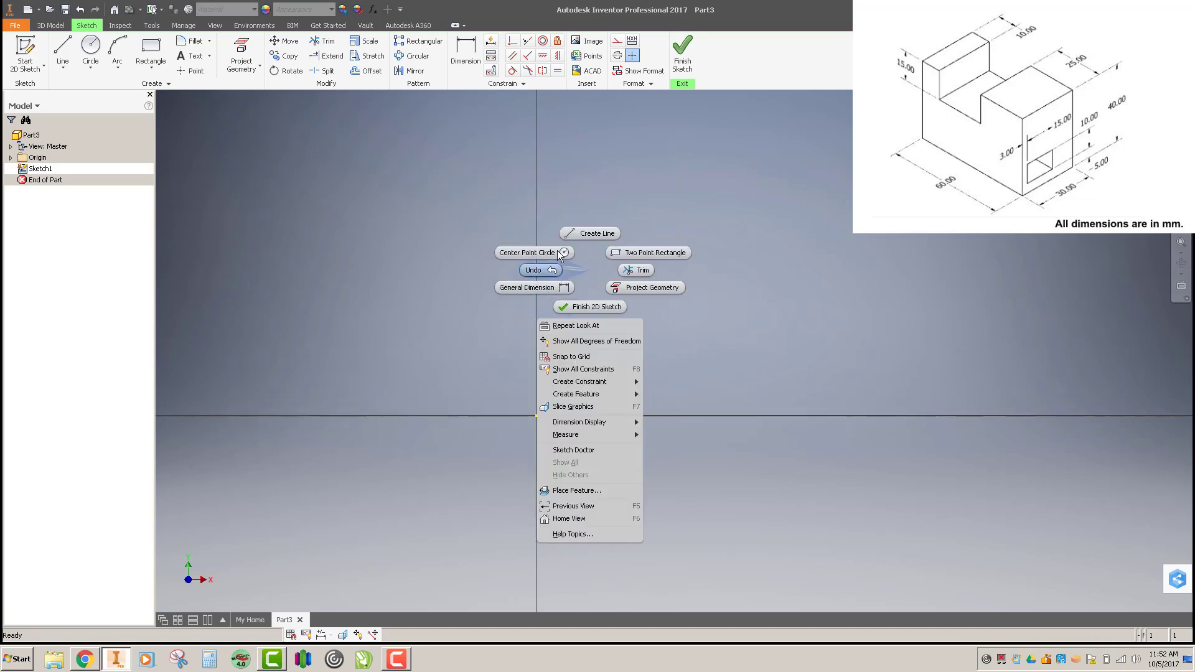
left_click(588, 231)
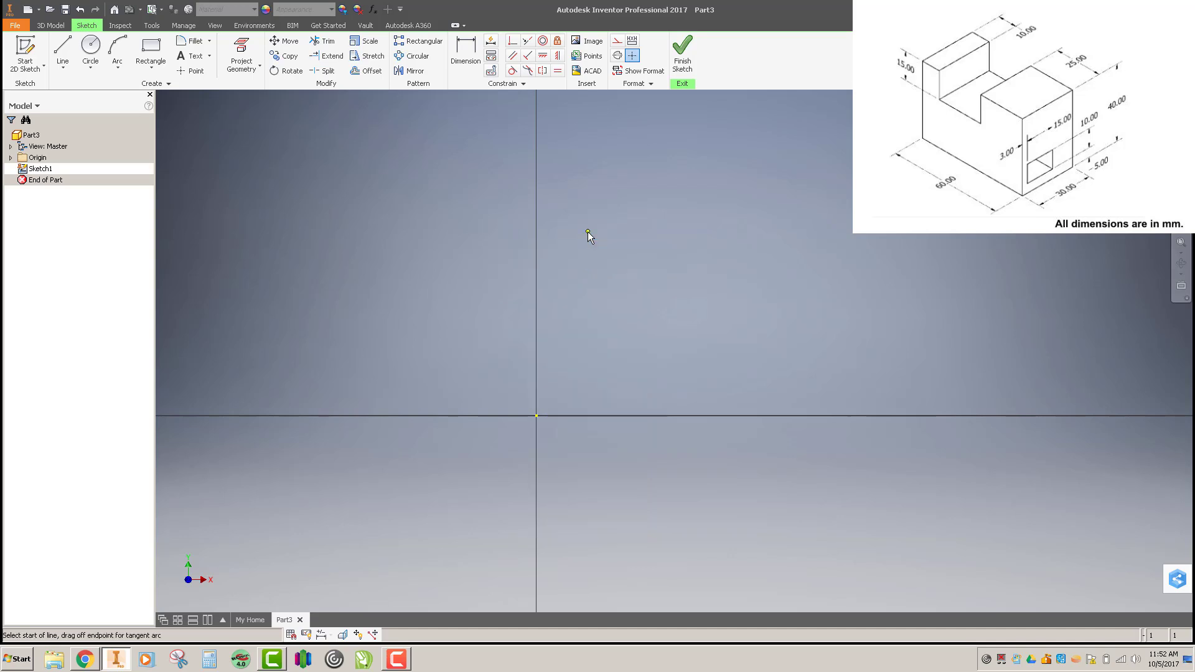
left_click(536, 415)
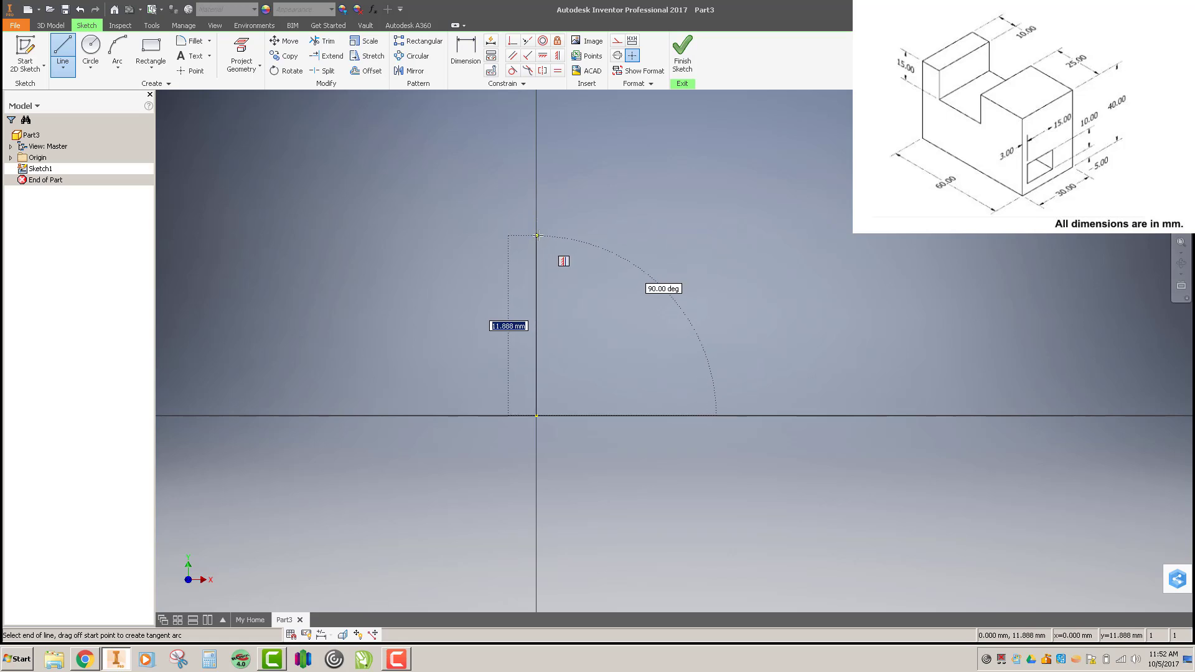
left_click(537, 235)
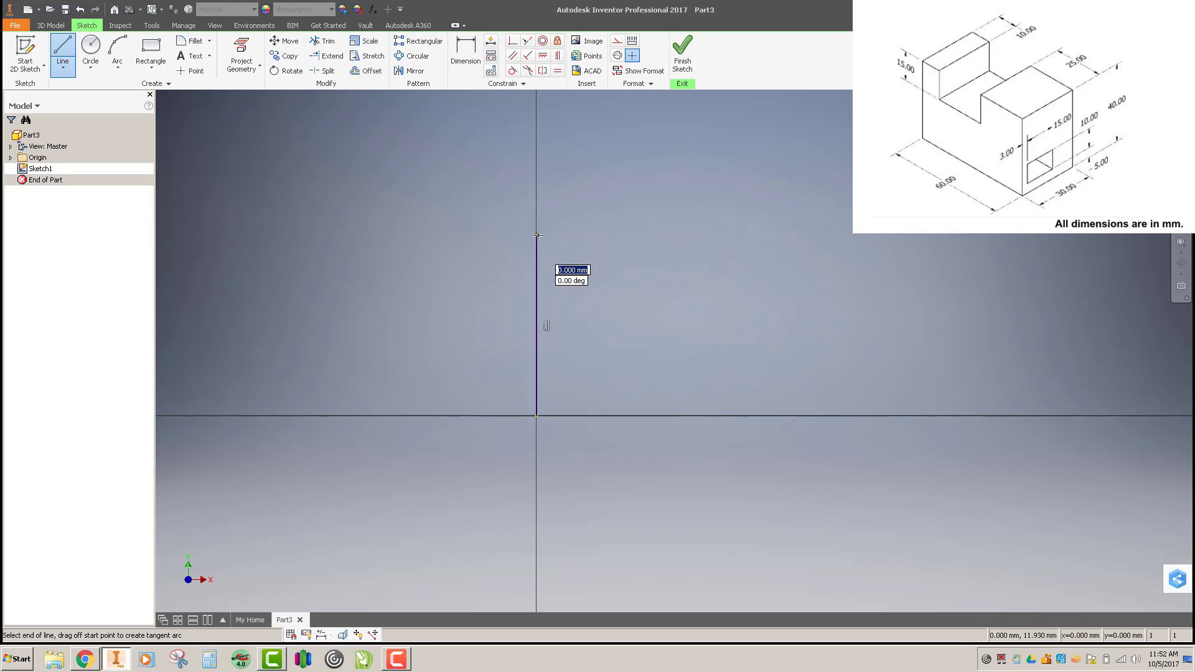
left_click(605, 235)
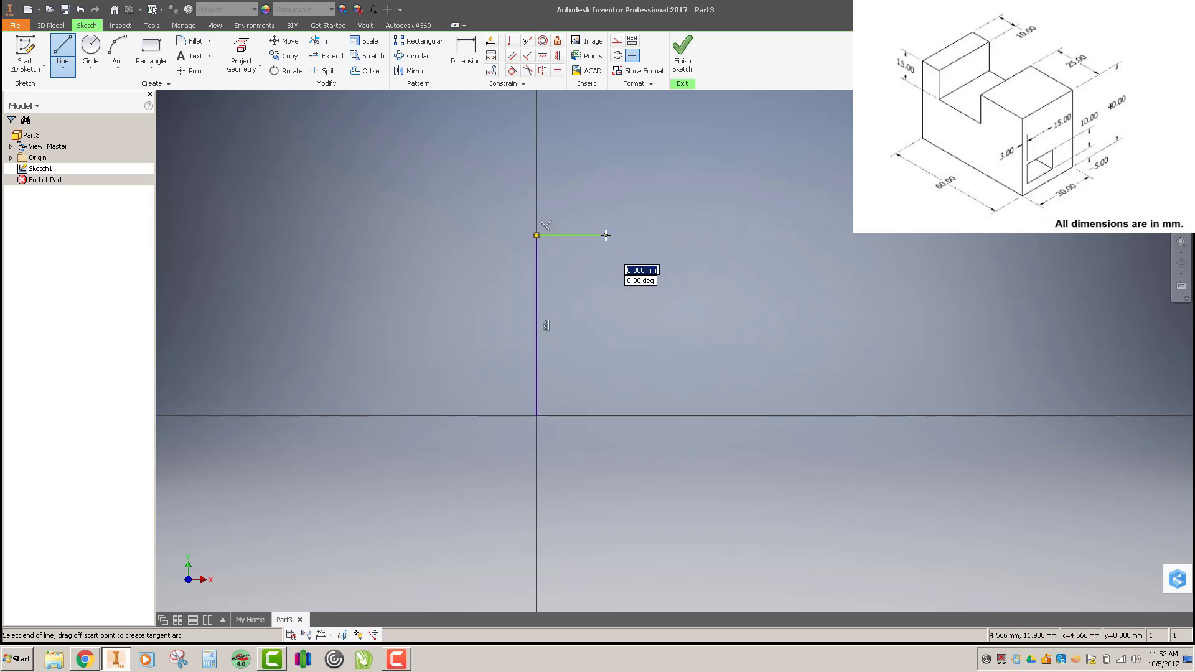
left_click(606, 297)
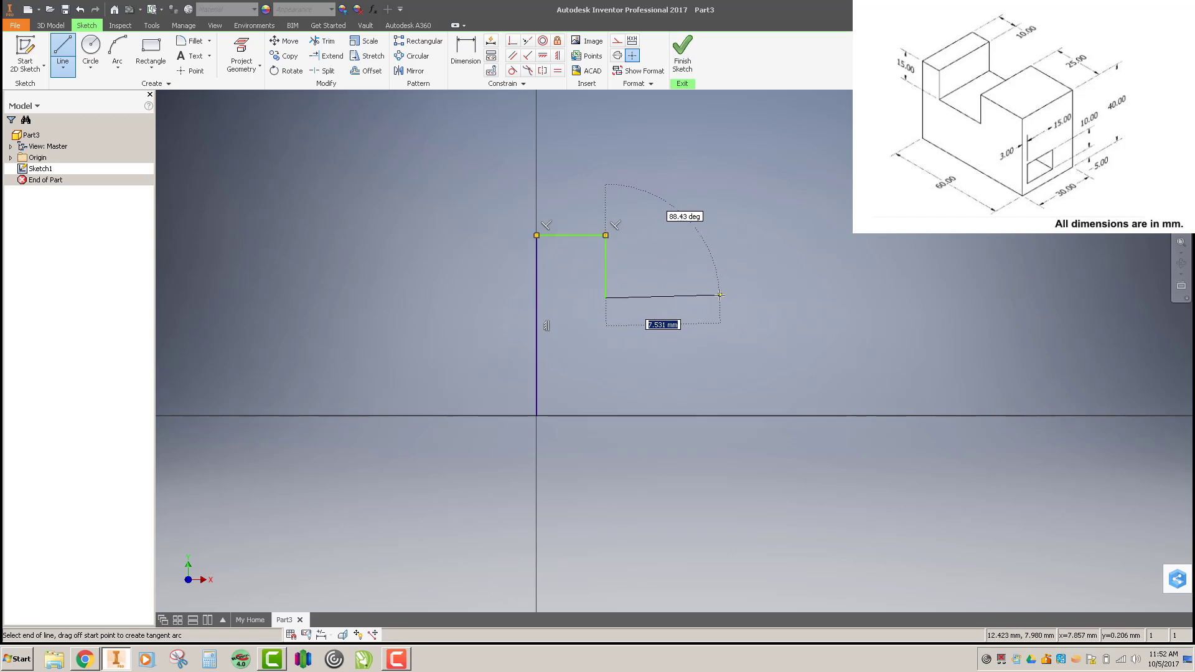
left_click(719, 298)
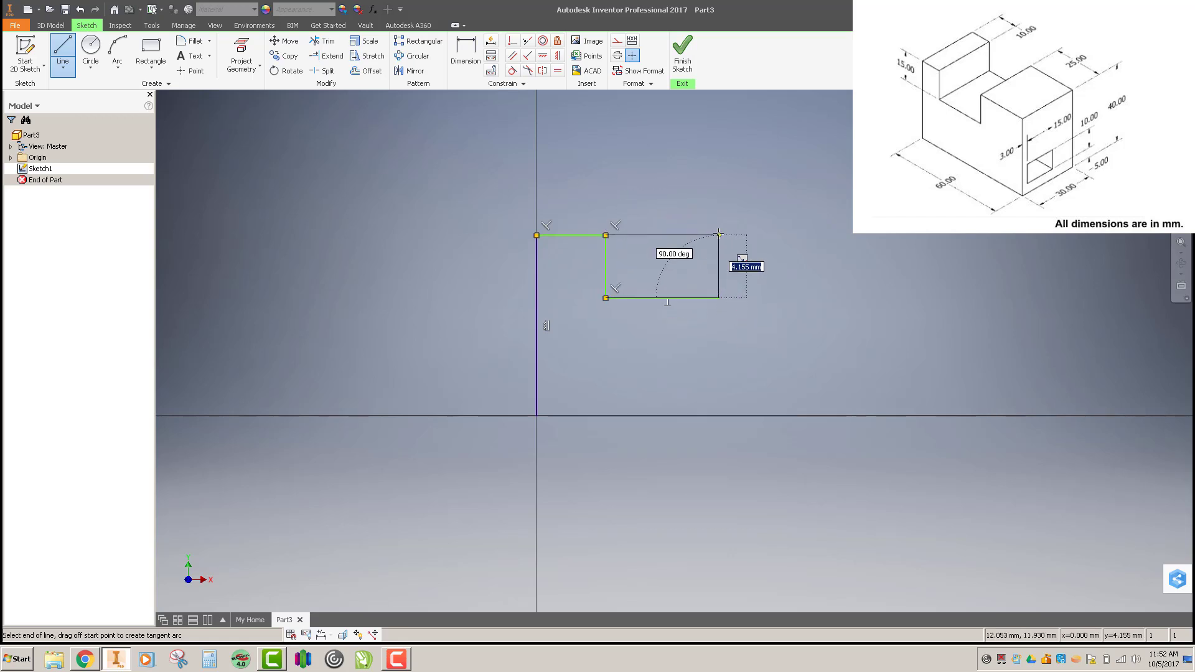
left_click(719, 236)
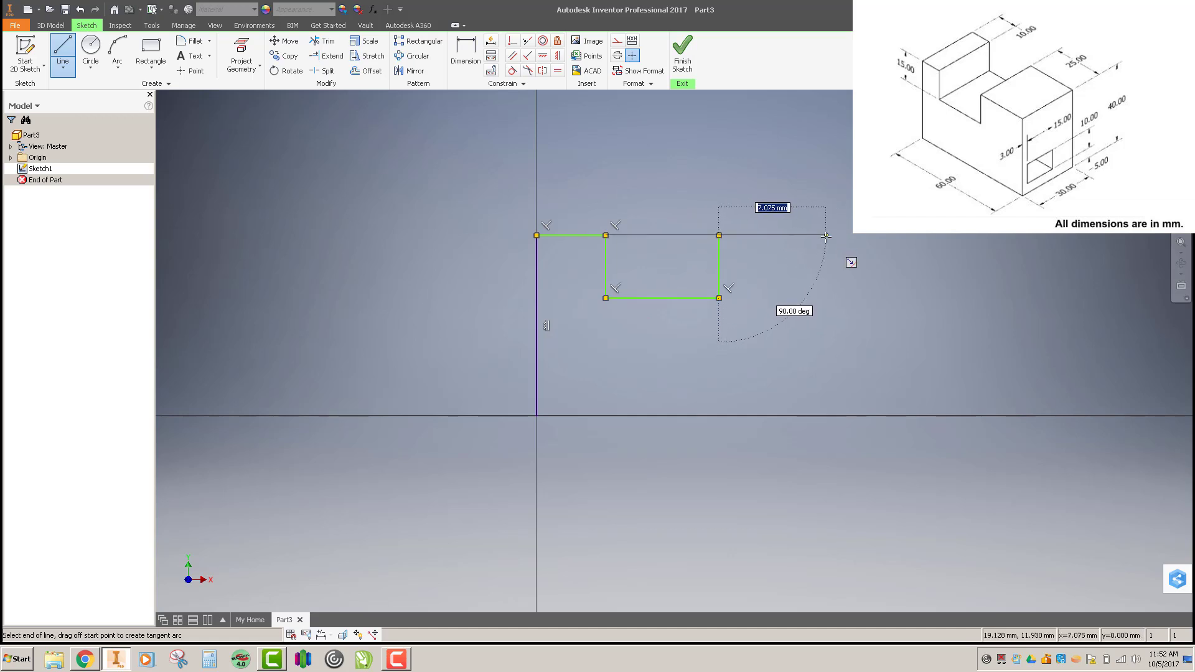
left_click(826, 236)
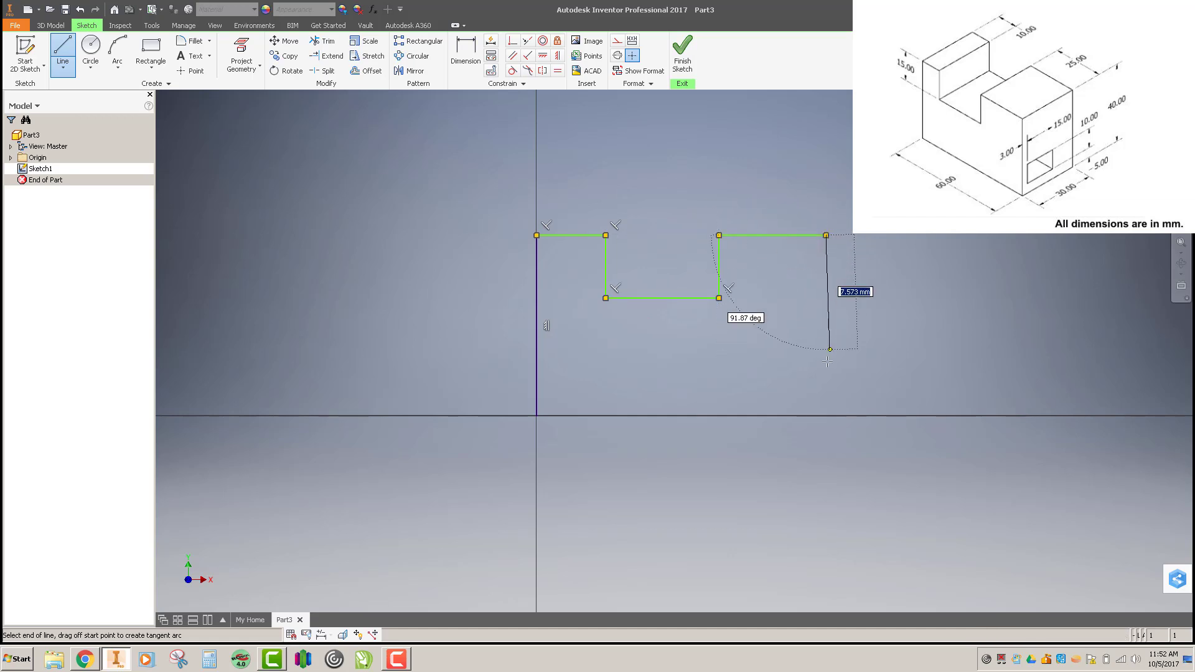
left_click(827, 415)
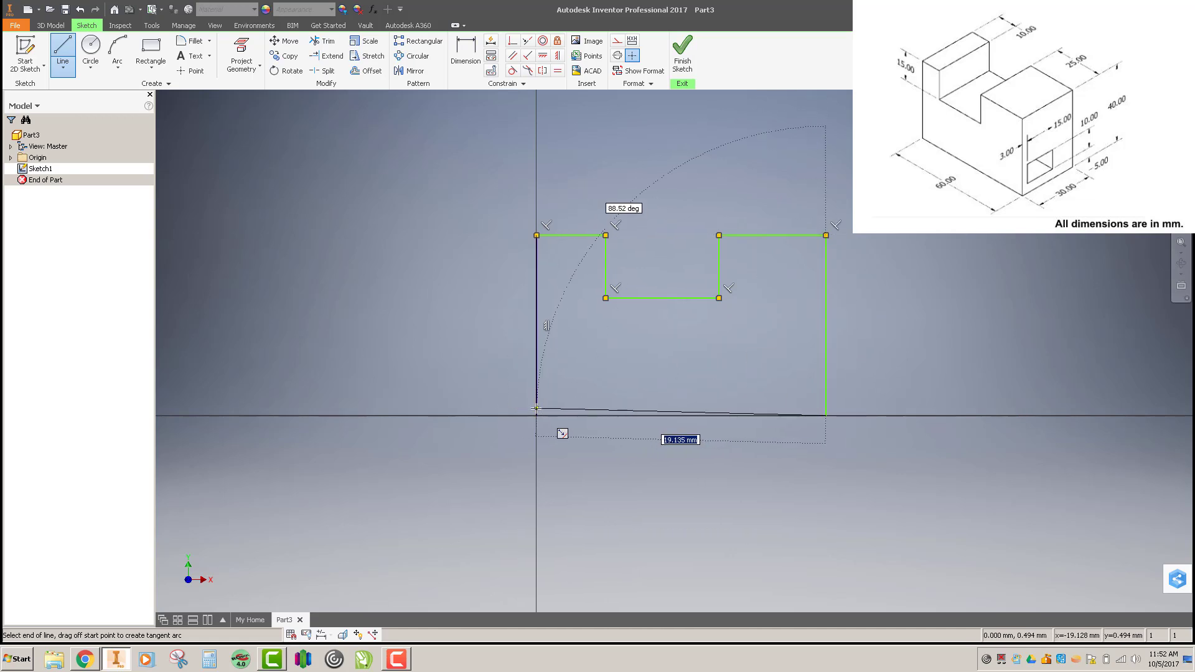
left_click(537, 415)
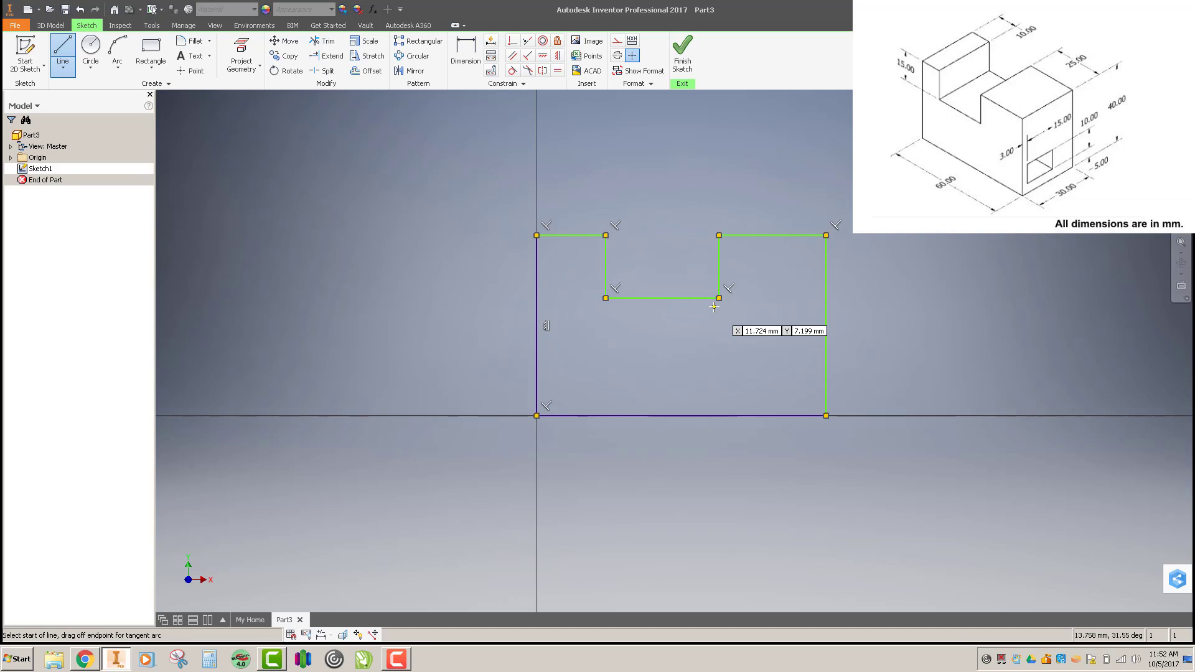
- Dimension the profile's bottom edge at 60 mm
right_click(503, 238)
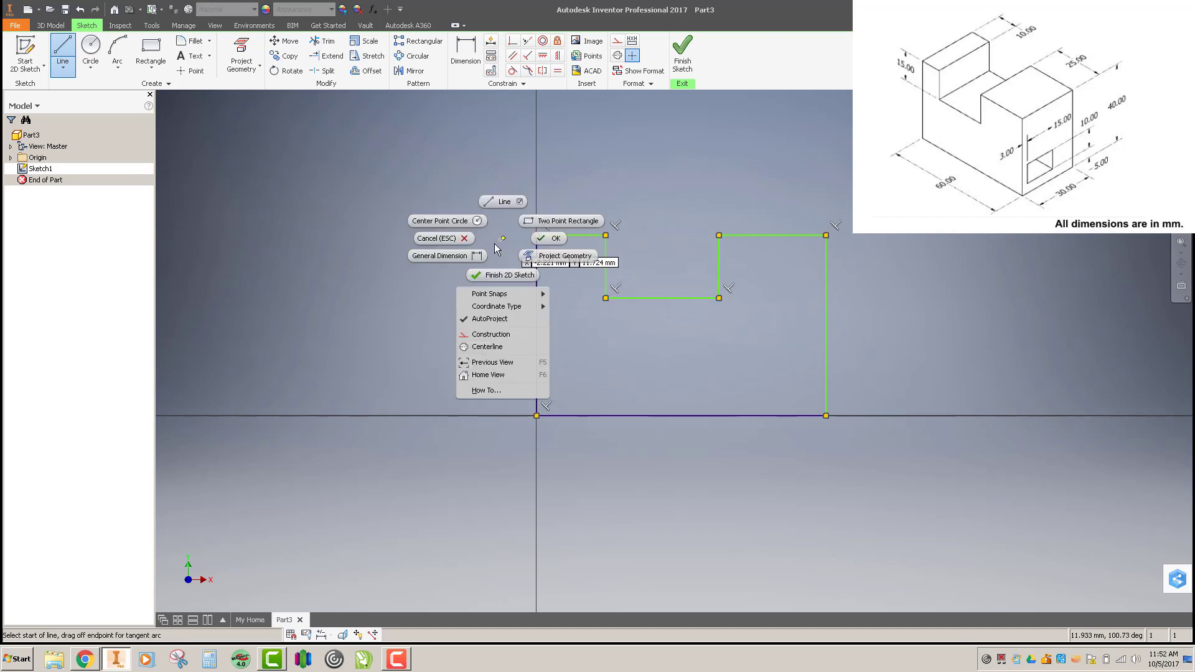
left_click(476, 255)
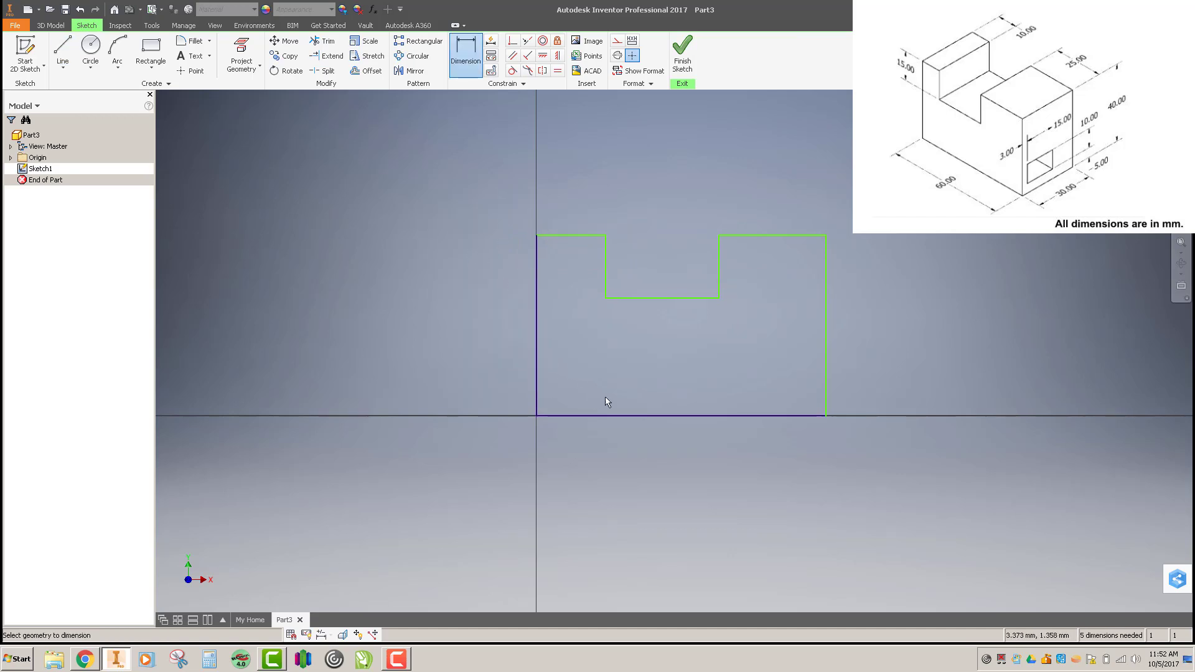
left_click(627, 416)
left_click(626, 467)
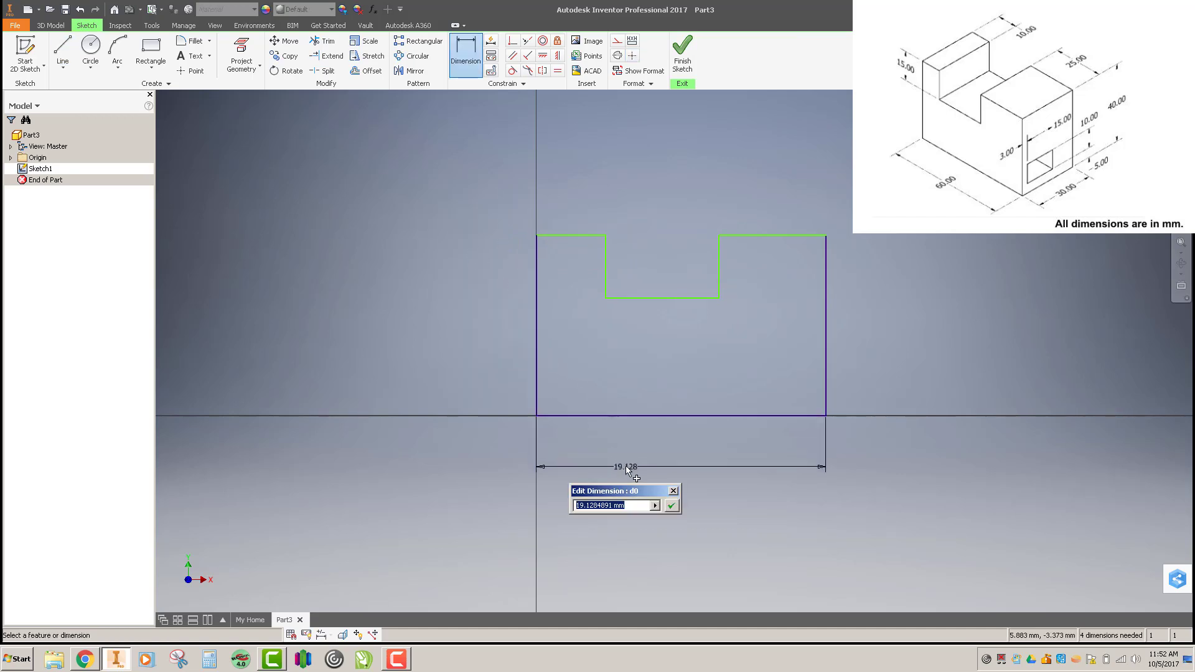
type("60")
key("Return")
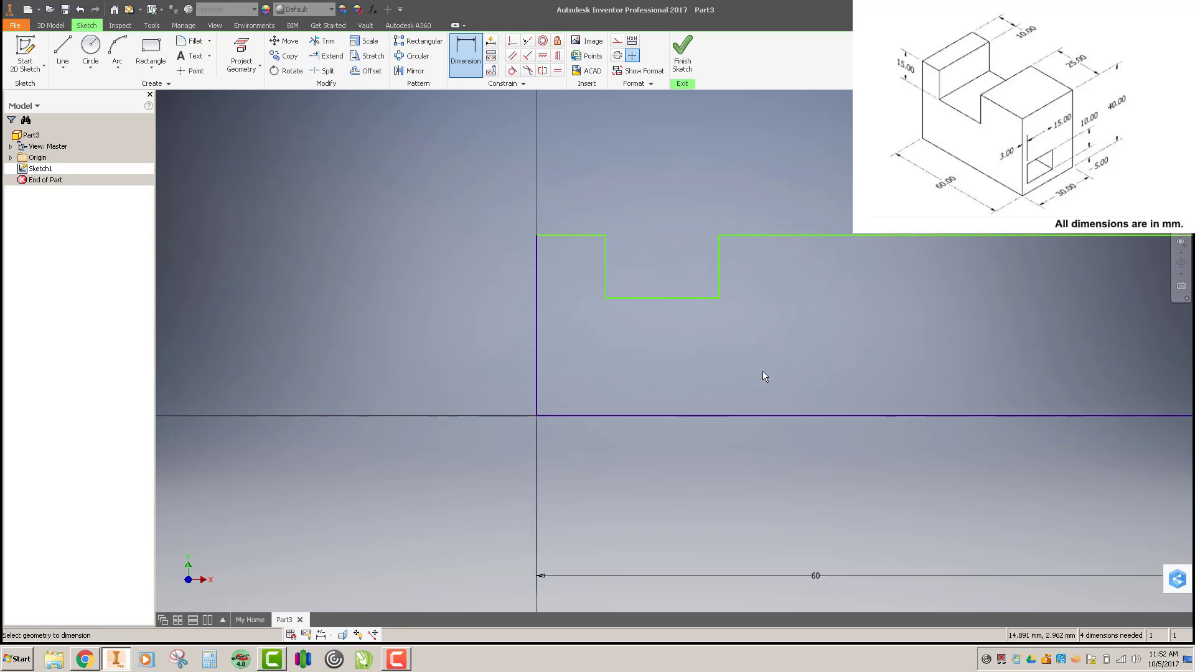
- Dimension the profile's right vertical edge at 40 mm
scroll(750, 364, "down", 3)
mouse_move(772, 356)
middle_mouse_down()
mouse_move(434, 361)
mouse_move(527, 382)
middle_mouse_up()
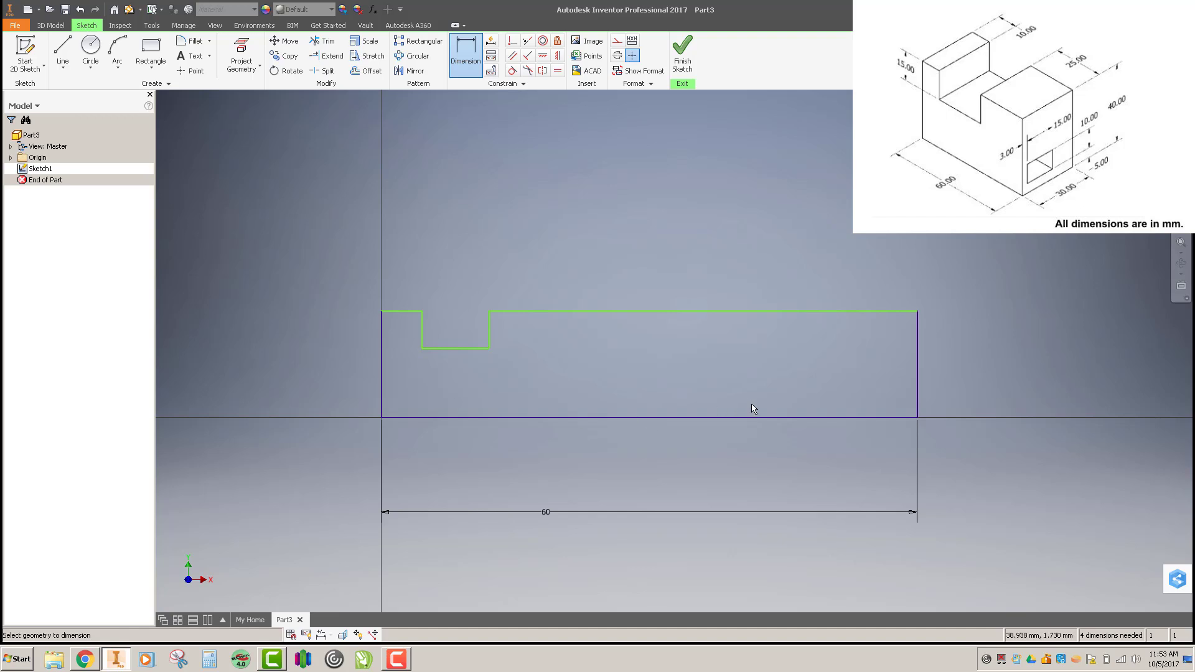
left_click(921, 357)
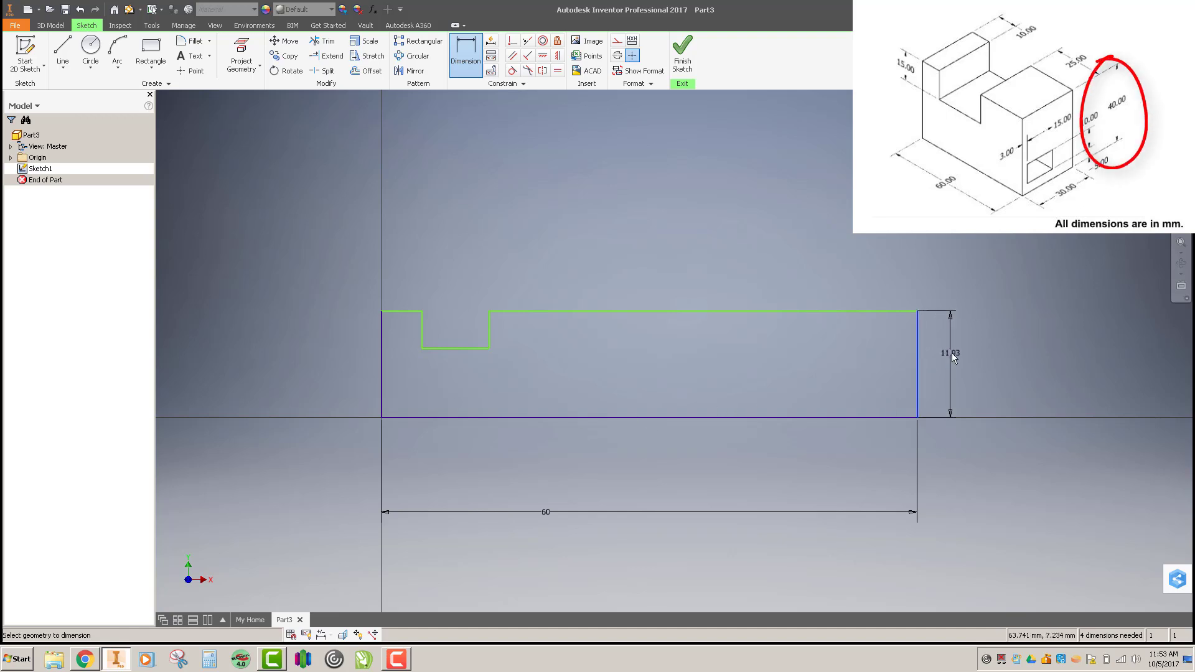
left_click(973, 360)
type("40")
key("Return")
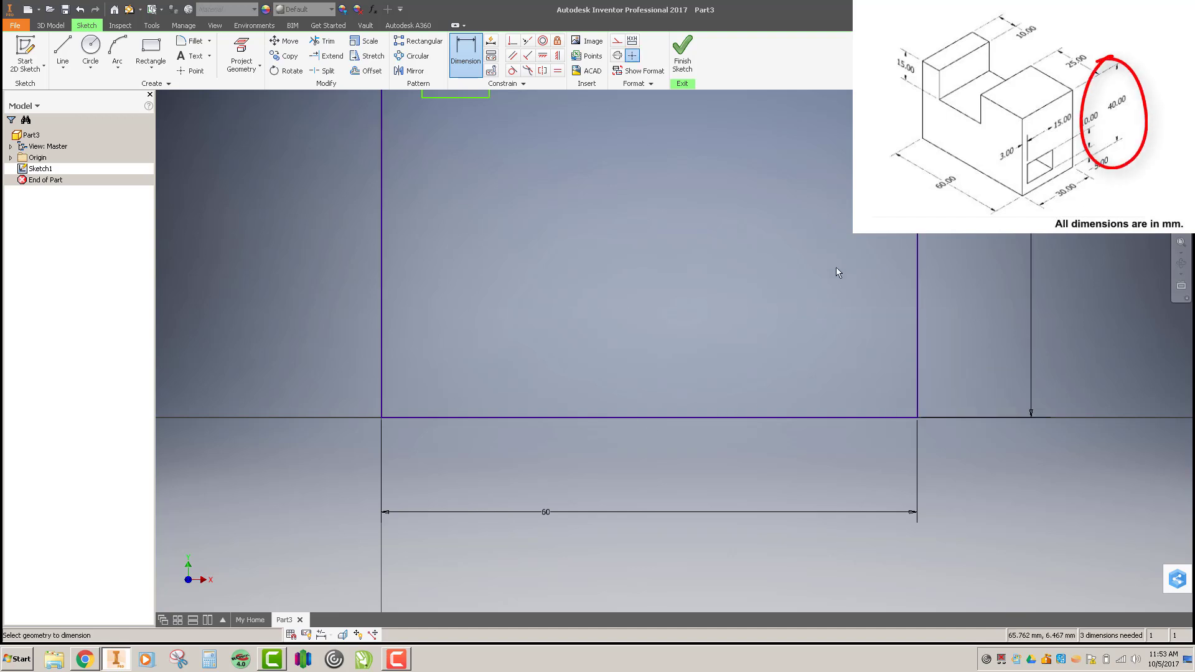
- Dimension the short top edge to the left of the notch at 10 mm
scroll(638, 394, "down", 4)
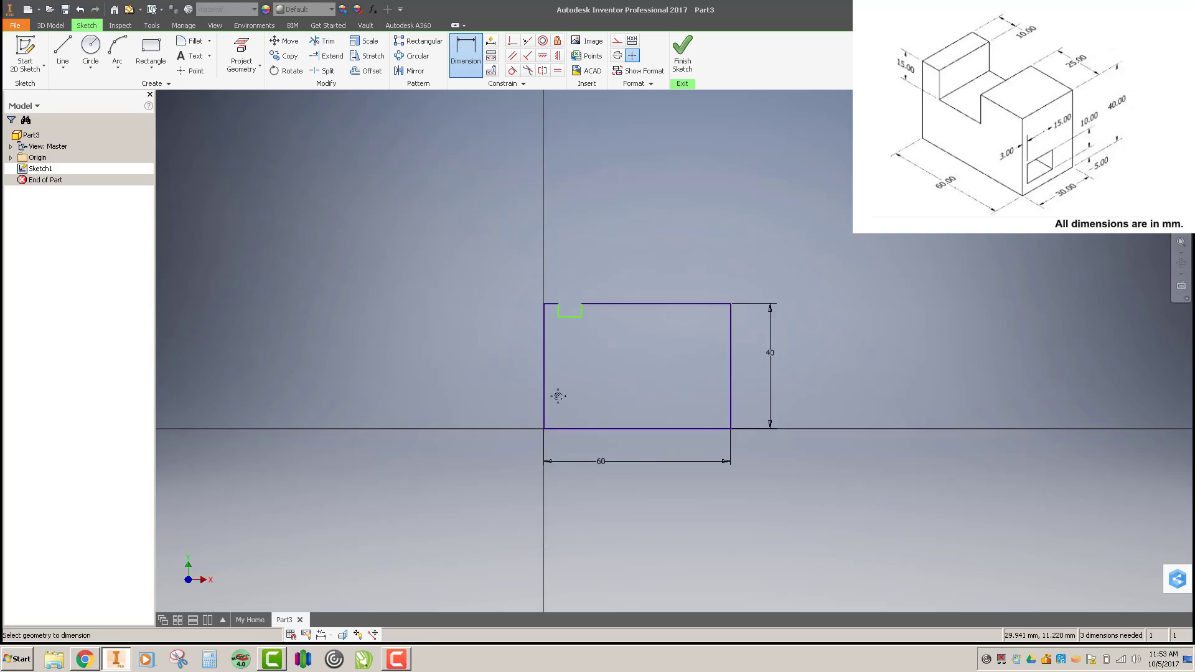
scroll(547, 360, "up", 4)
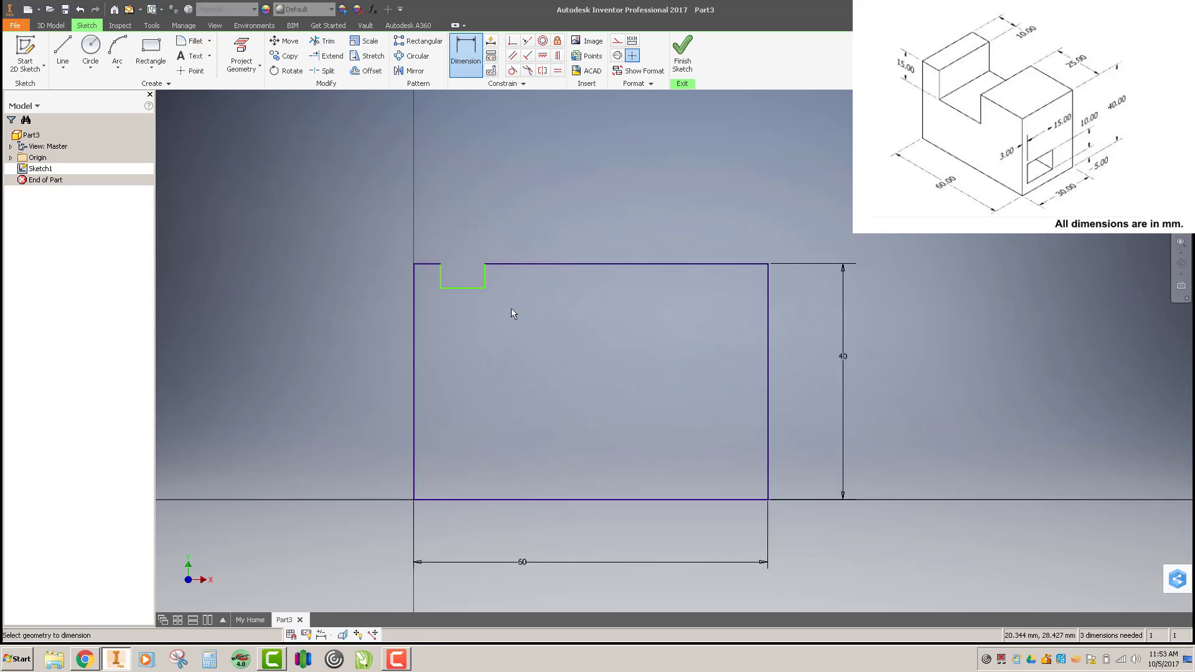
left_click(427, 264)
left_click(443, 222)
type("10")
key("Return")
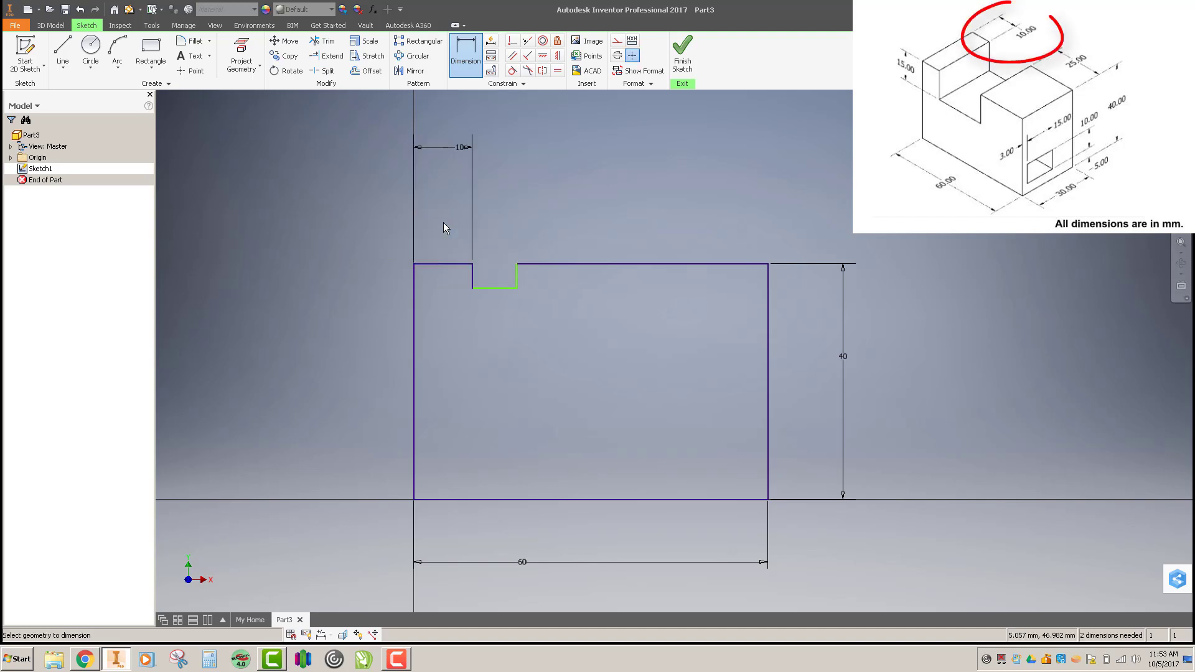
- Dimension the top edge to the right of the notch at 25 mm and the notch's depth at 15 mm
left_click(610, 264)
left_click(618, 178)
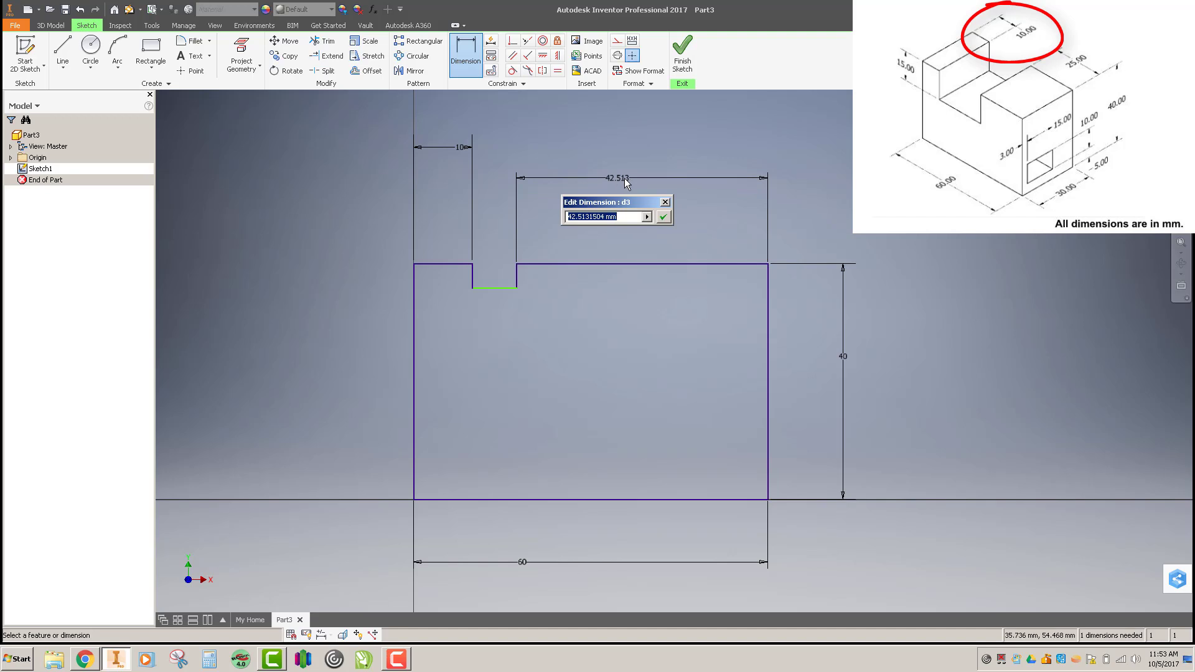
type("25")
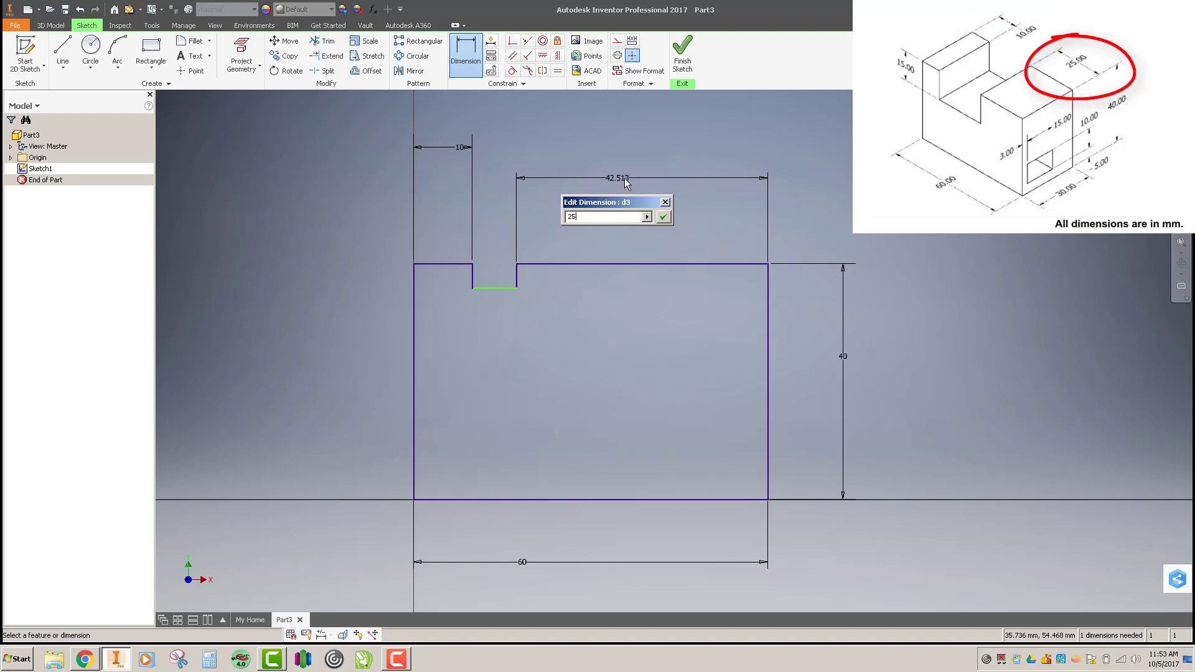
key("Return")
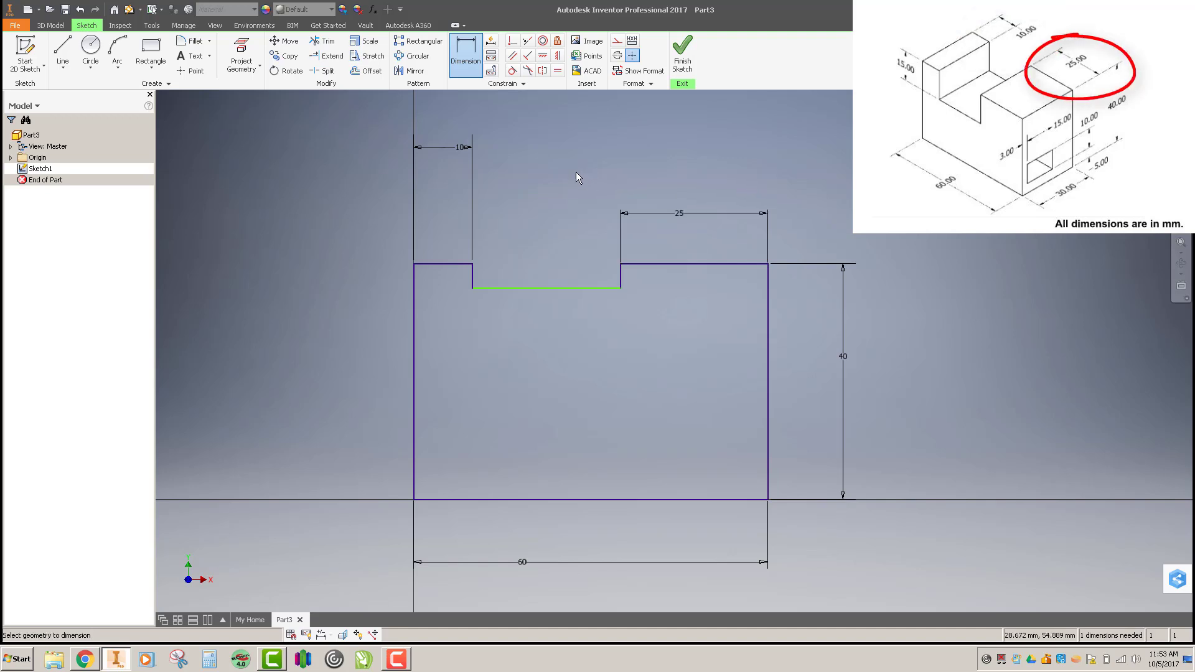
left_click(473, 276)
left_click(367, 281)
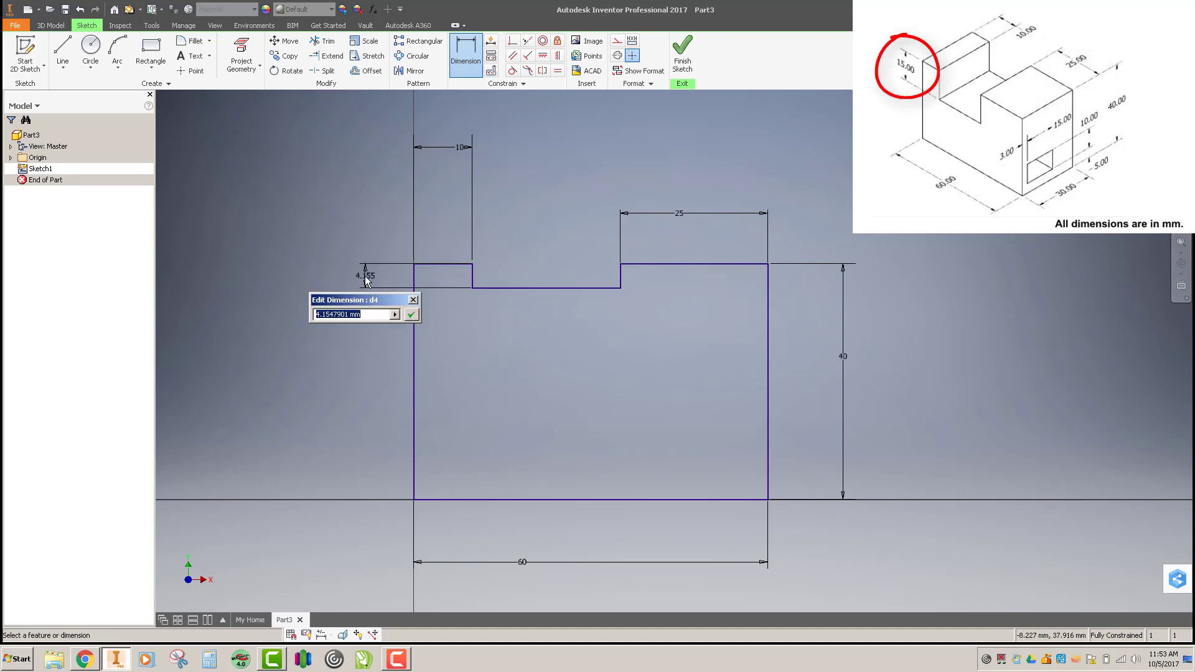
type("15")
key("Return")
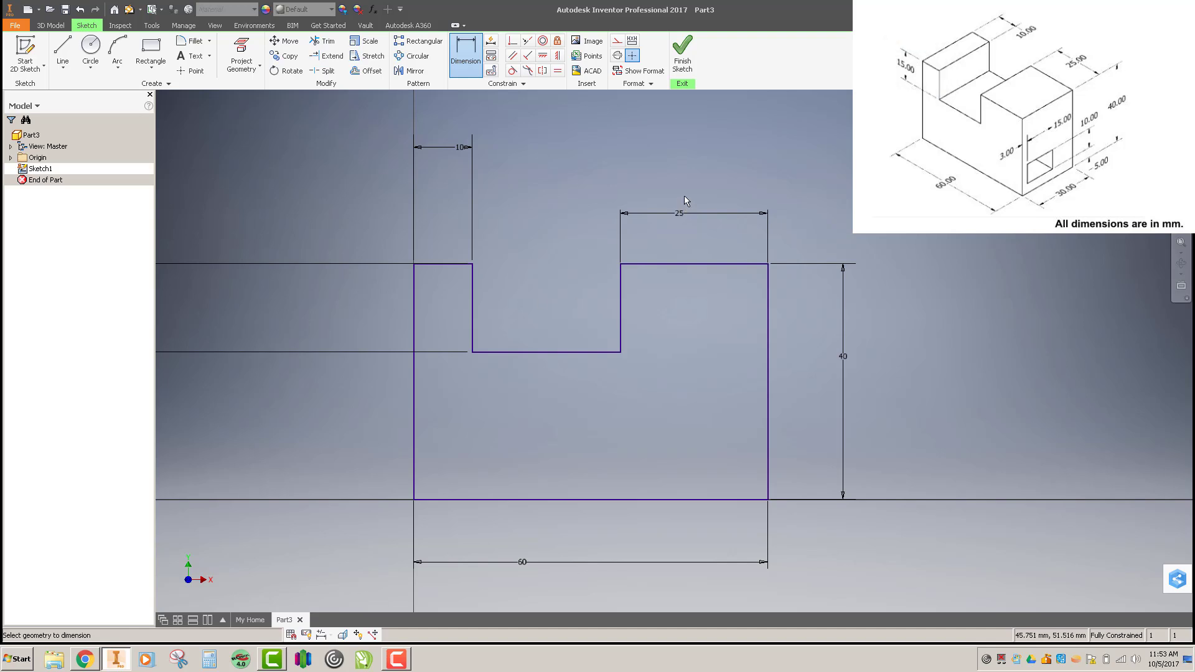
- Extrude the notched front profile 30 mm into a solid block
key("e")
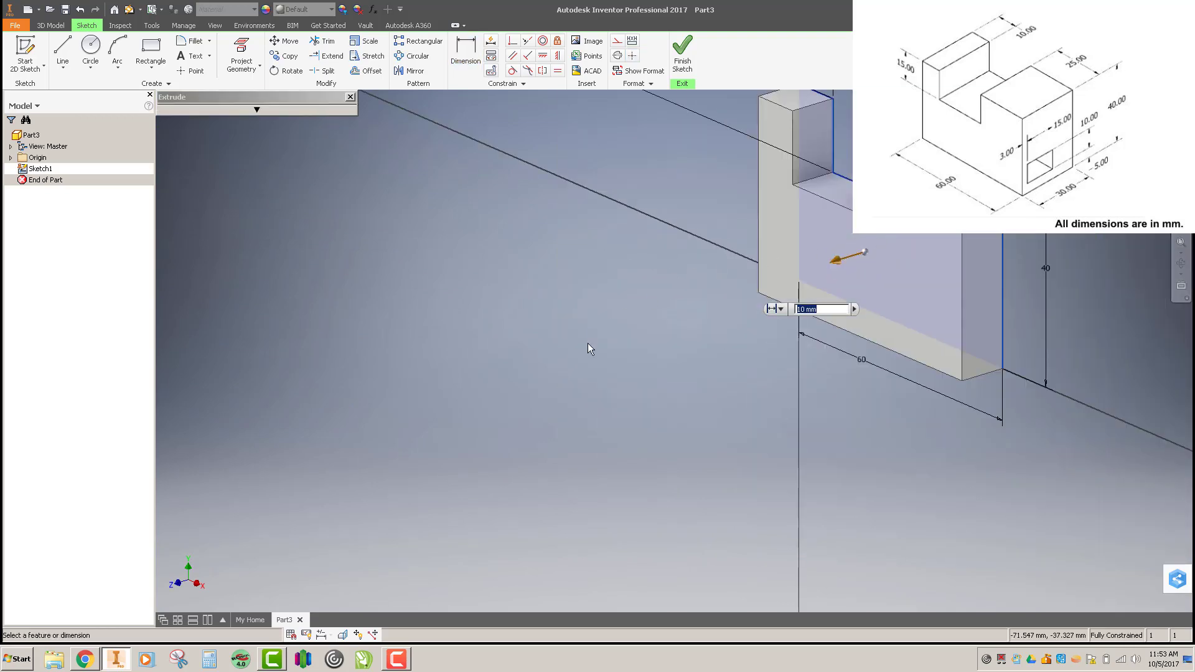
middle_click_drag(630, 302, 402, 338)
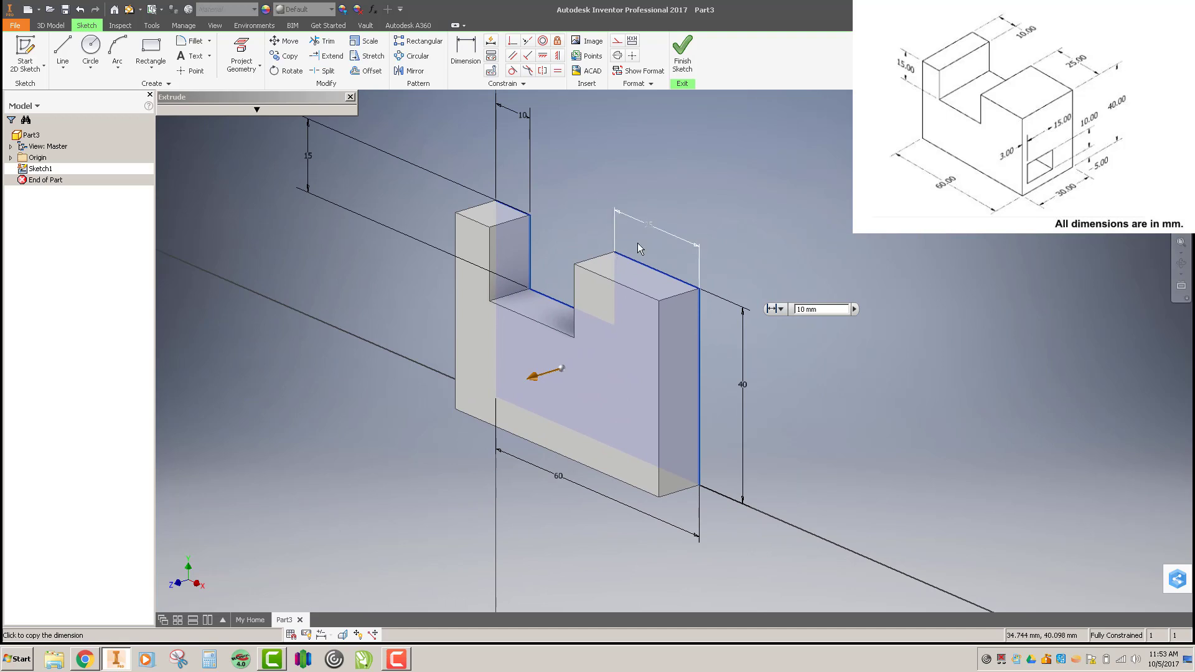
double_click(822, 309)
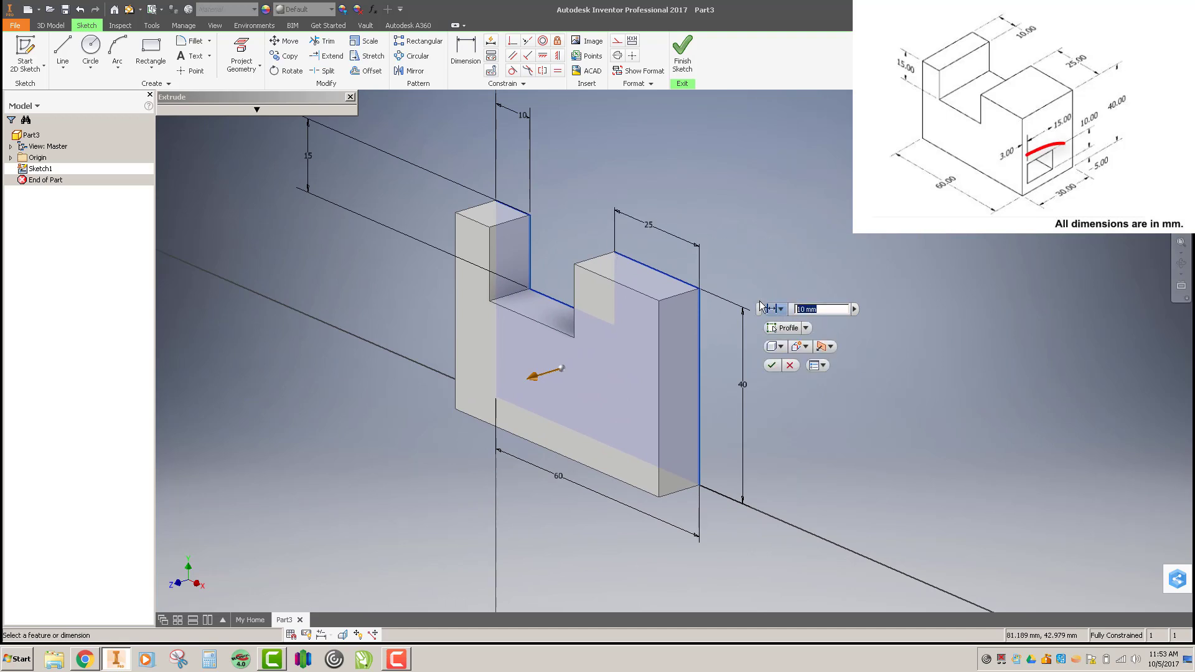
type("30")
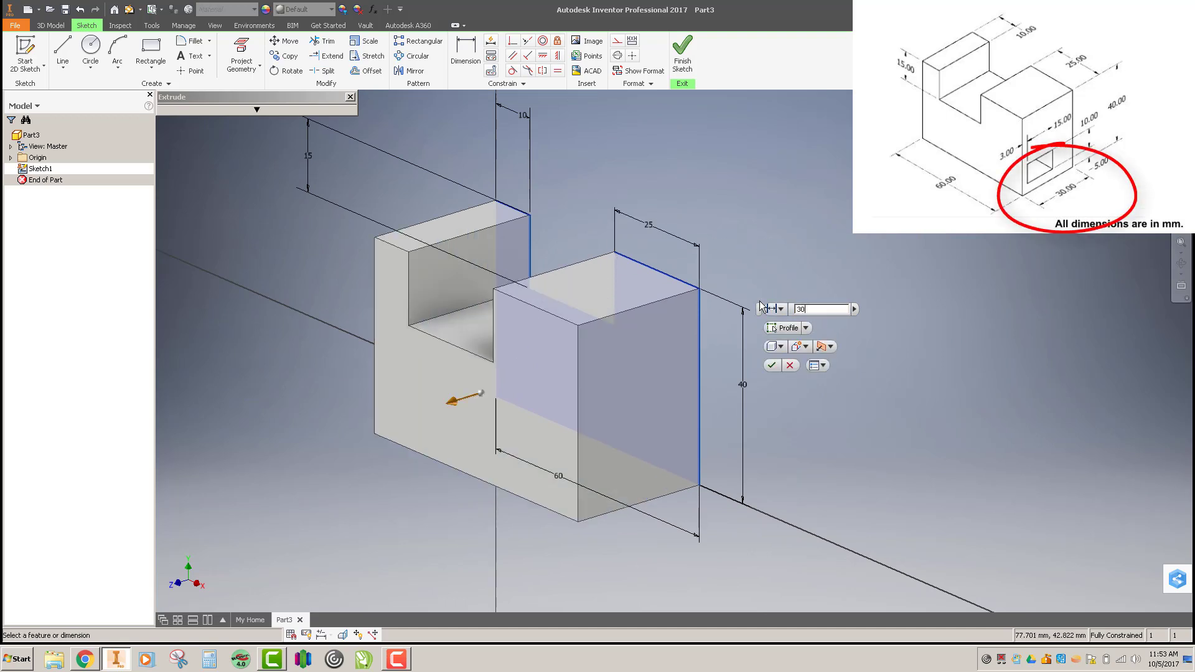
key("Return")
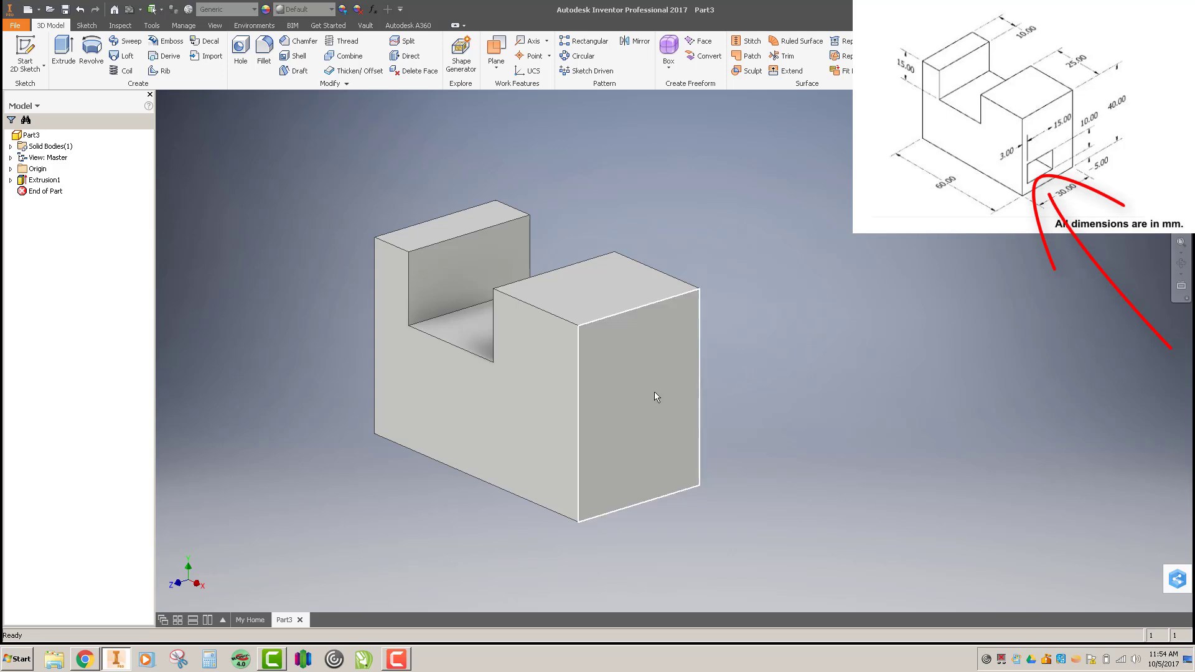
- Start a sketch on the block's end face next to the 25 mm top section and project the face's outline as construction geometry
left_click(651, 415)
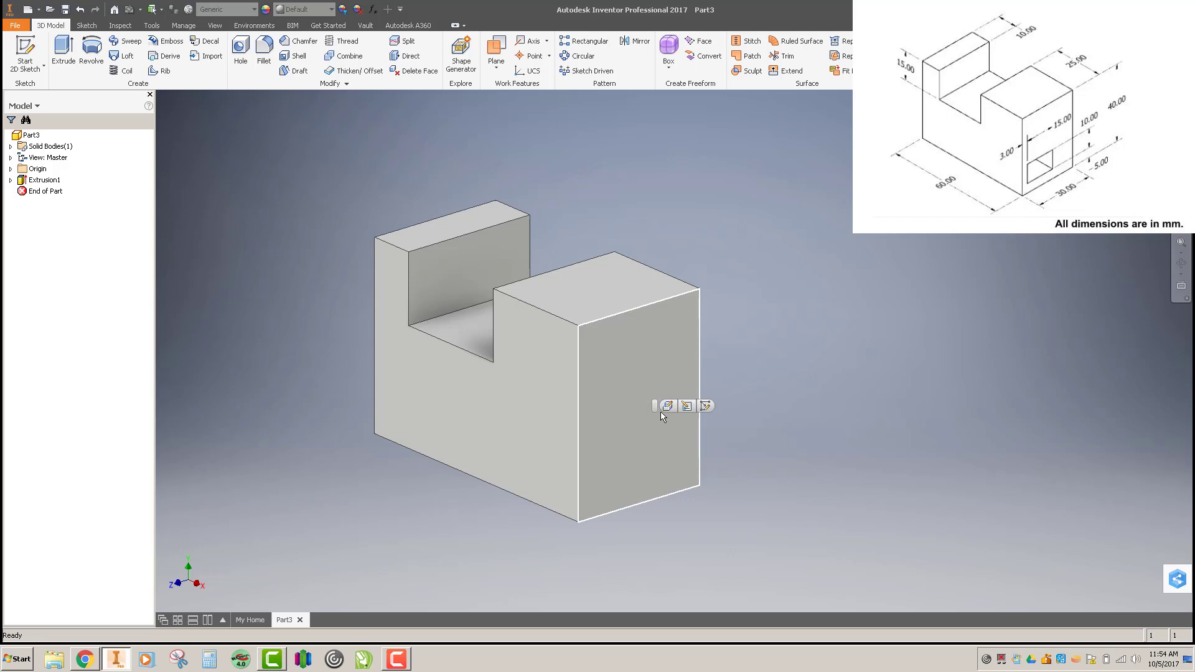
left_click(708, 406)
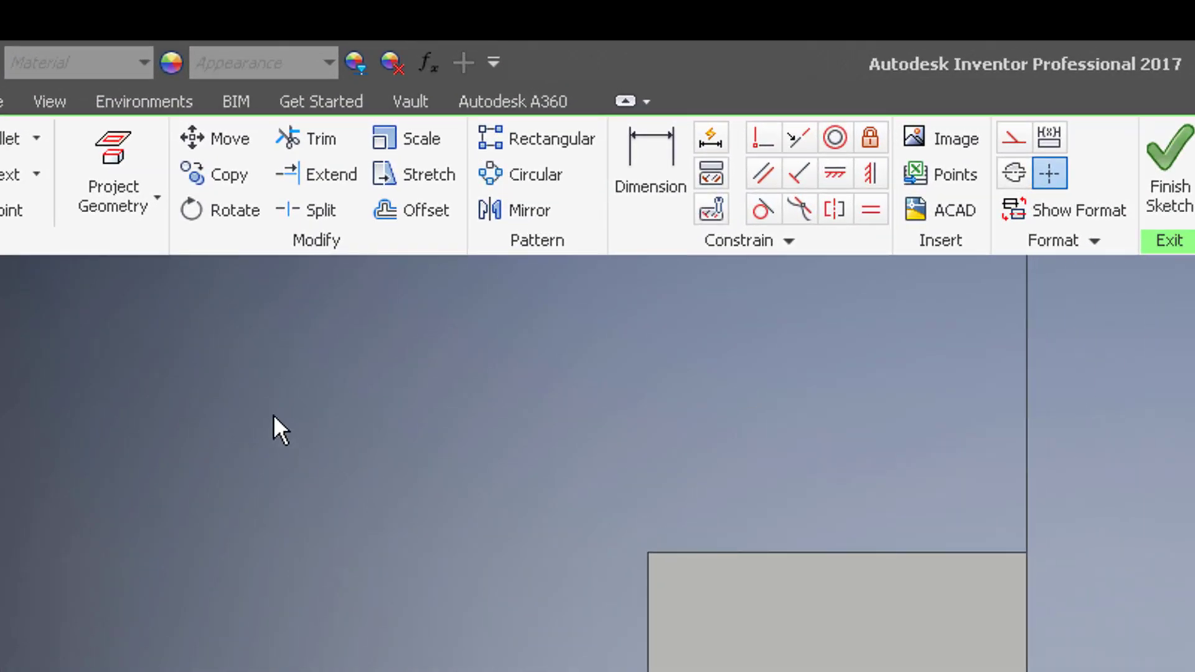
left_click(144, 152)
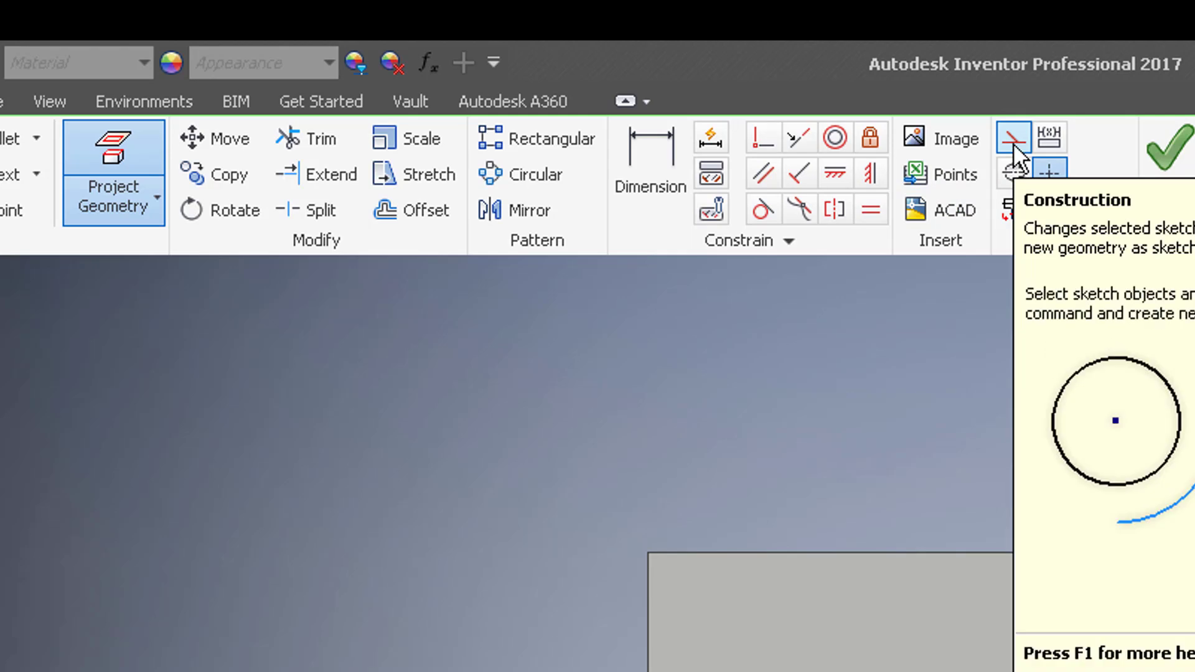
left_click(1014, 143)
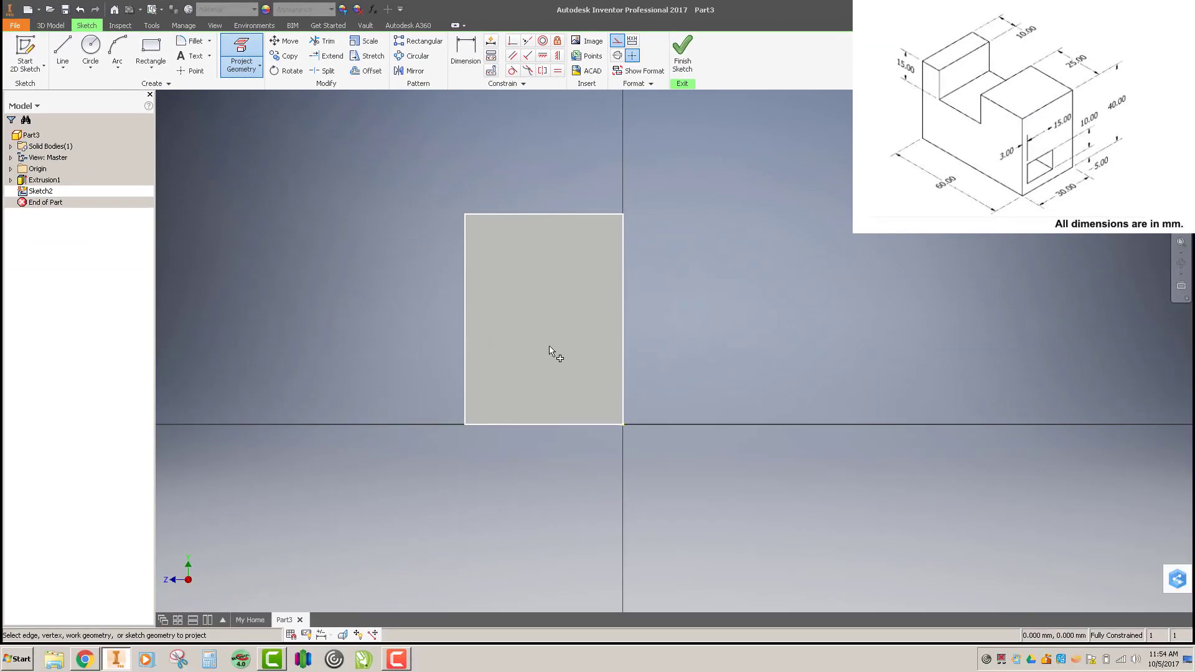
left_click(648, 498)
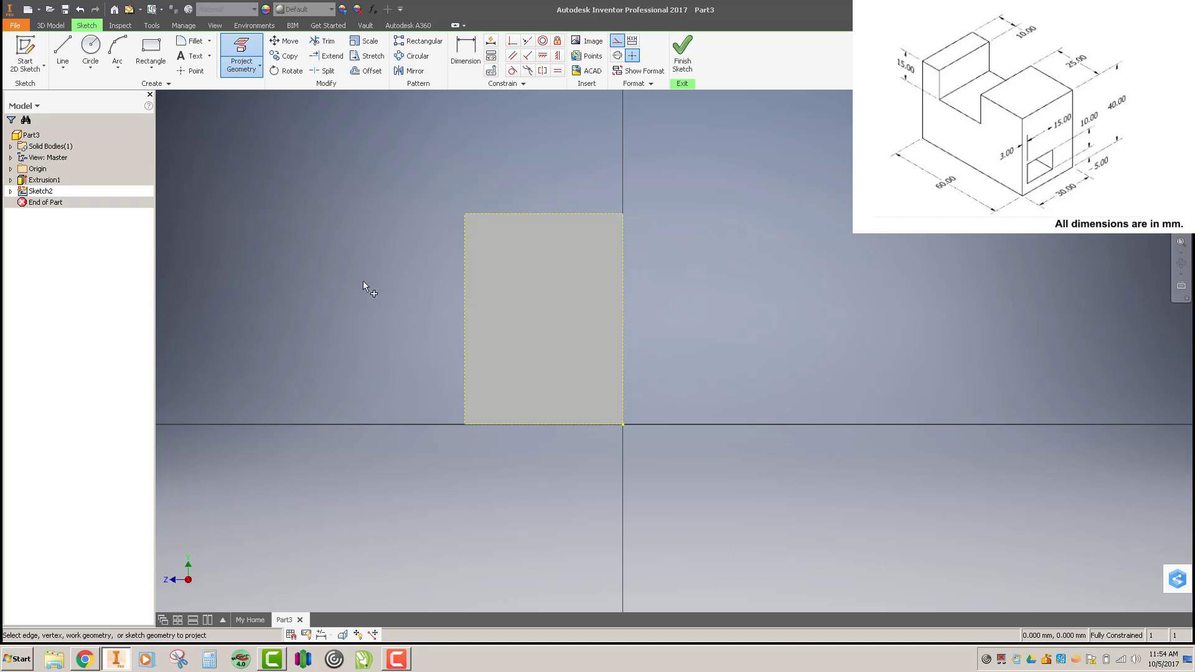
- Draw a two-point rectangle 15 mm wide and 10 mm high in the lower part of the end face
left_click(156, 56)
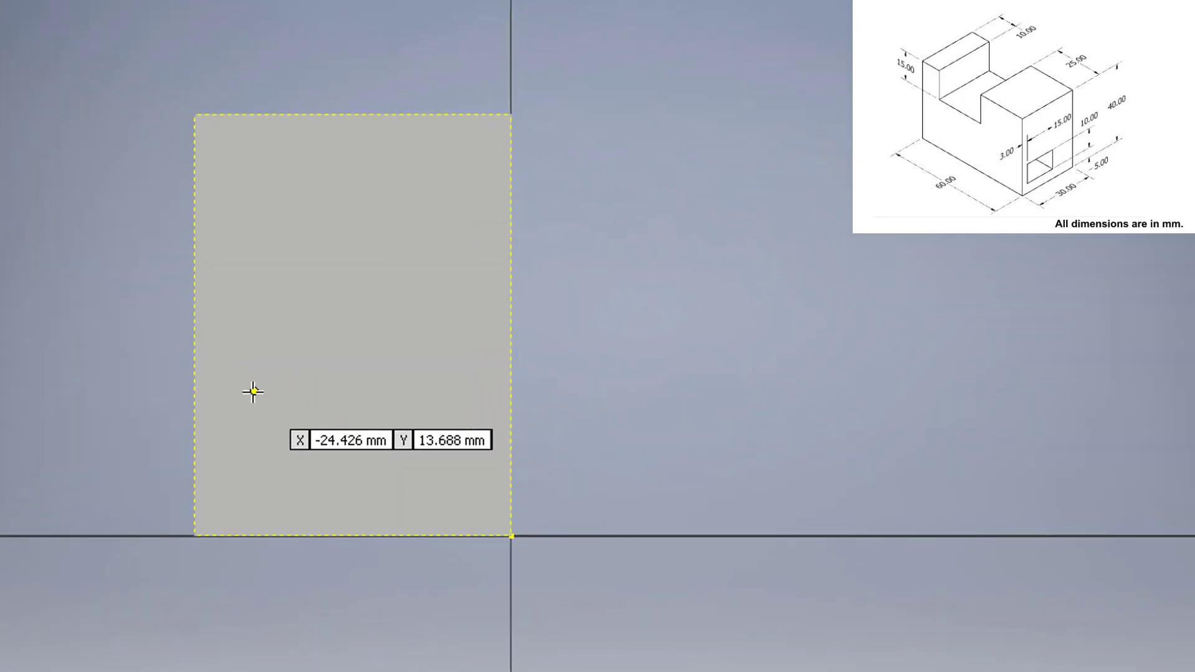
left_click(252, 379)
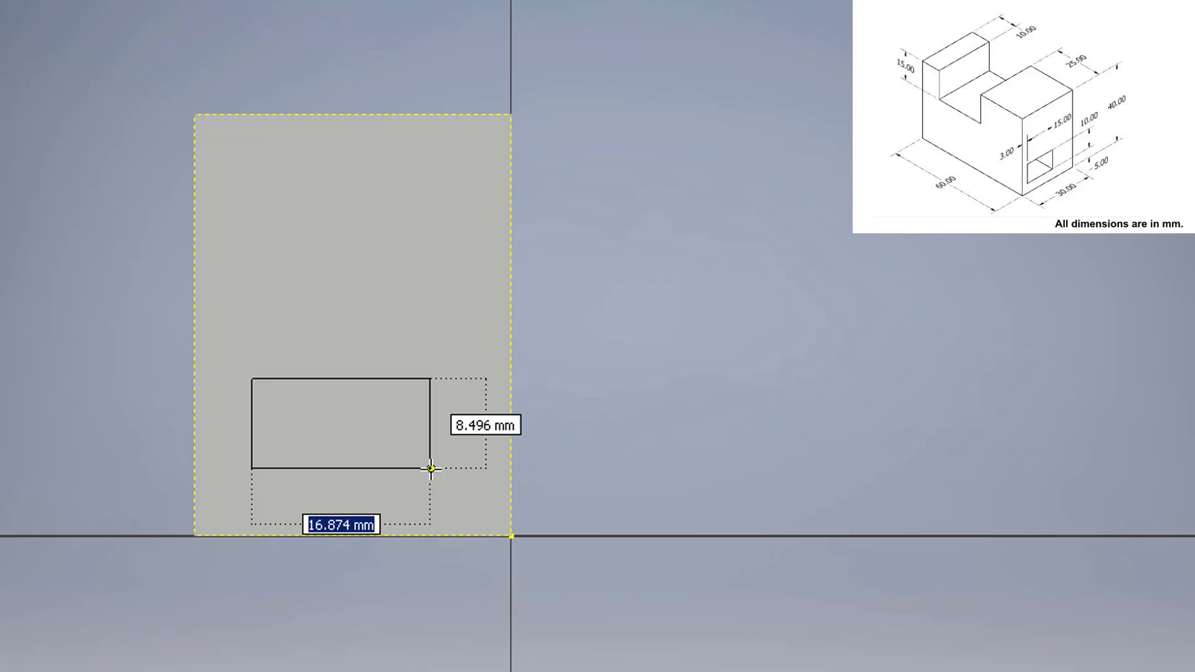
type("15")
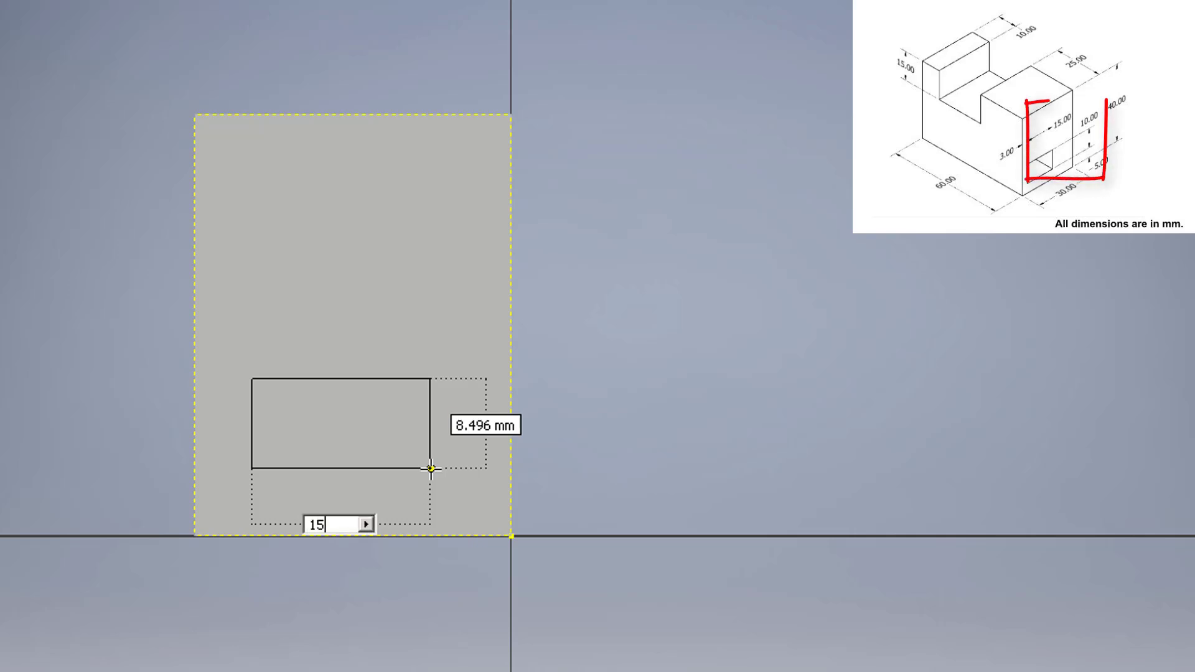
key("Tab")
type("10")
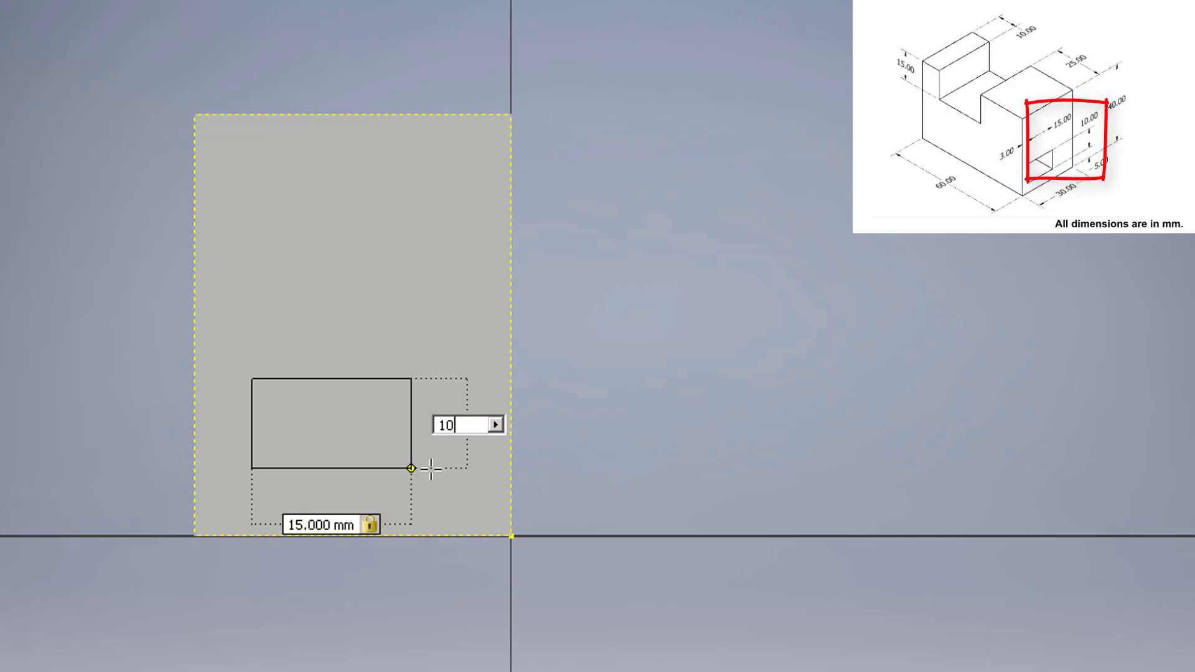
key("Return")
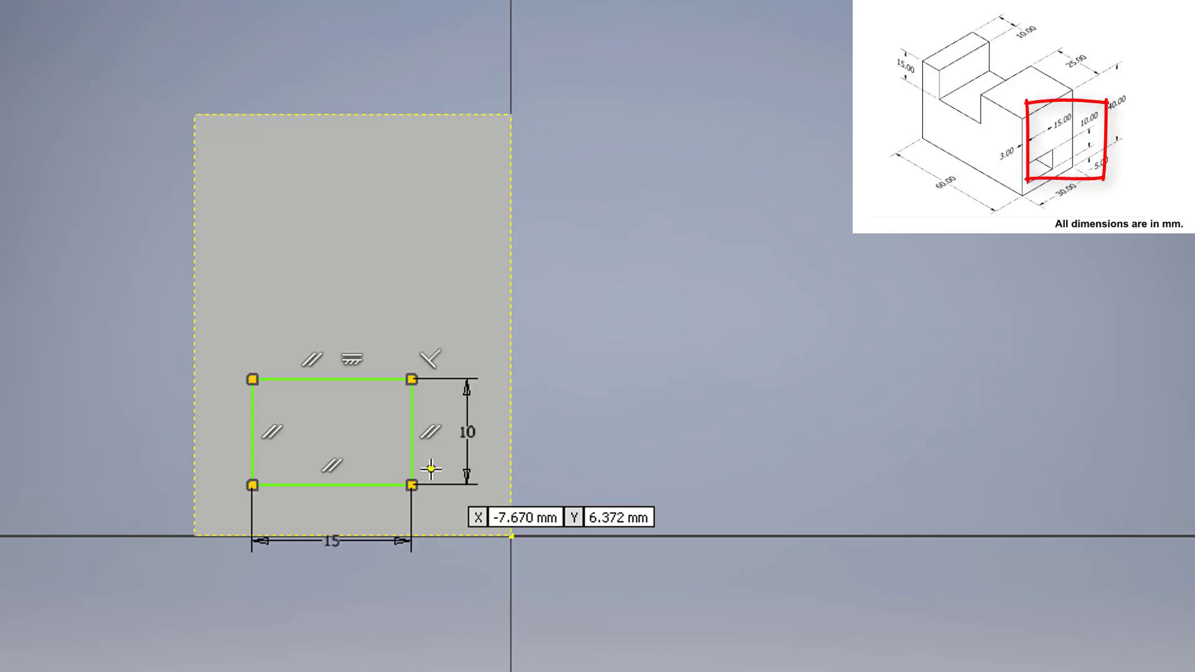
- Dimension the rectangle's left side at 3 mm from the face's left edge
right_click(644, 325)
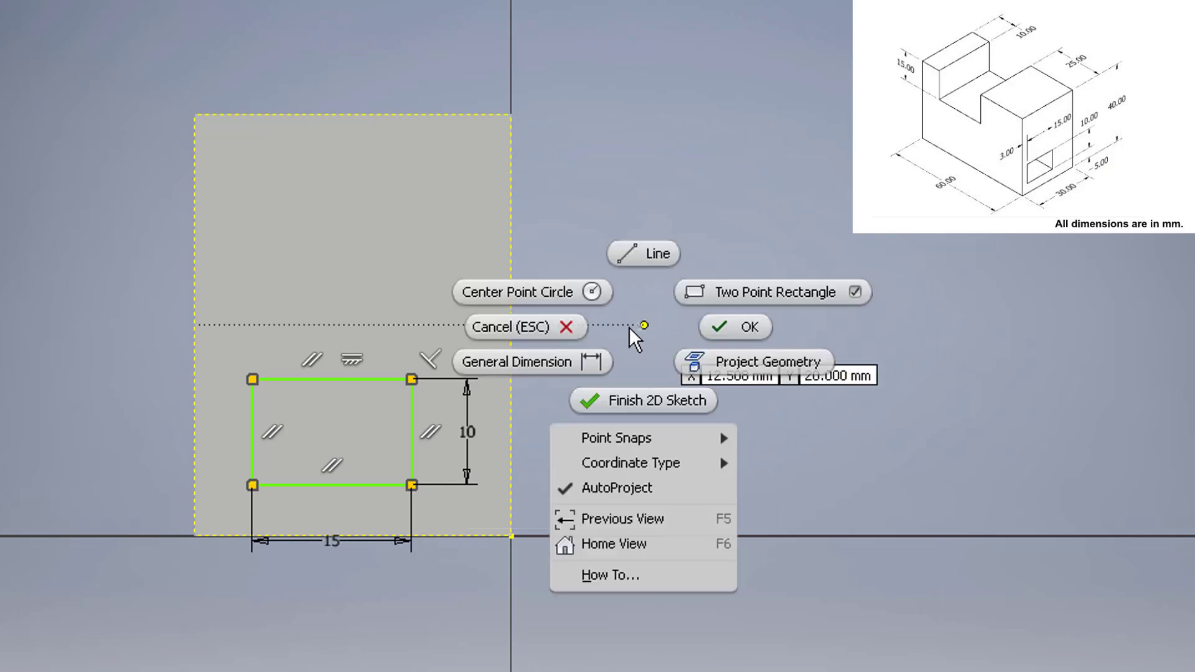
left_click(600, 360)
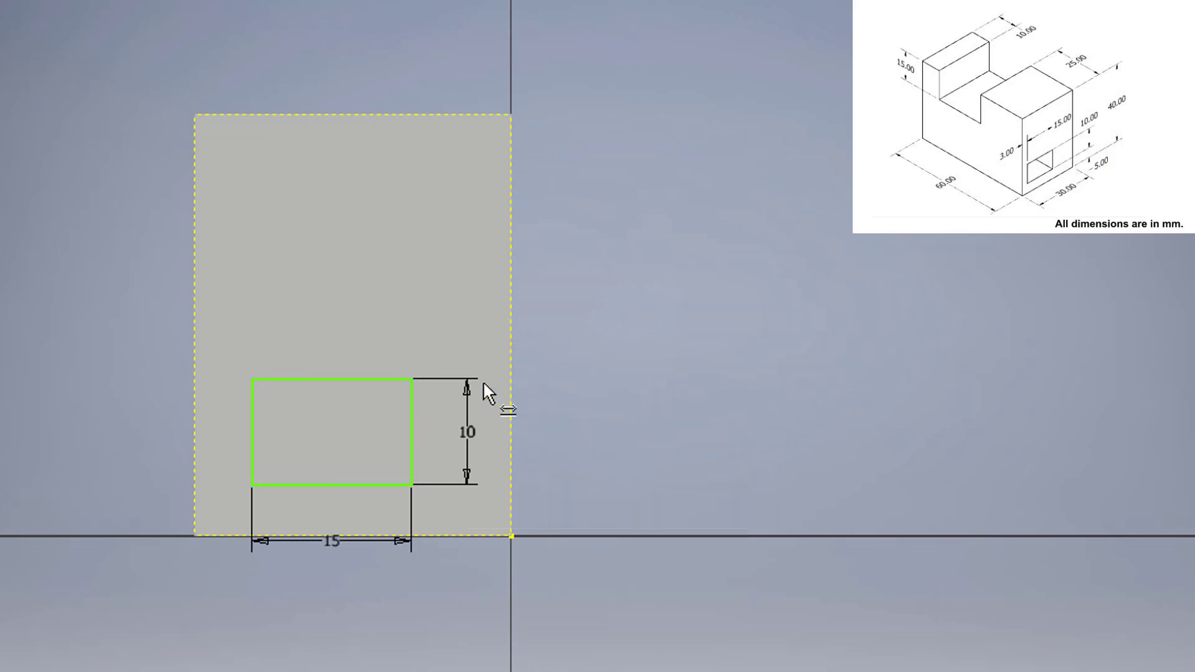
left_click(251, 434)
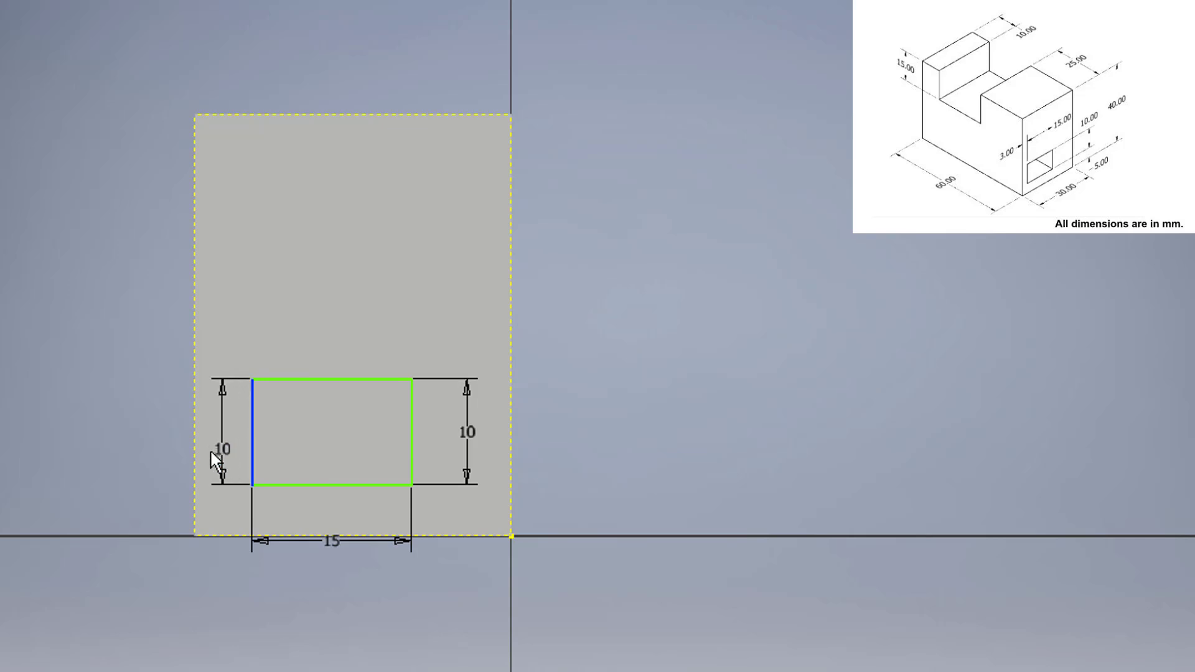
left_click(197, 408)
left_click(222, 334)
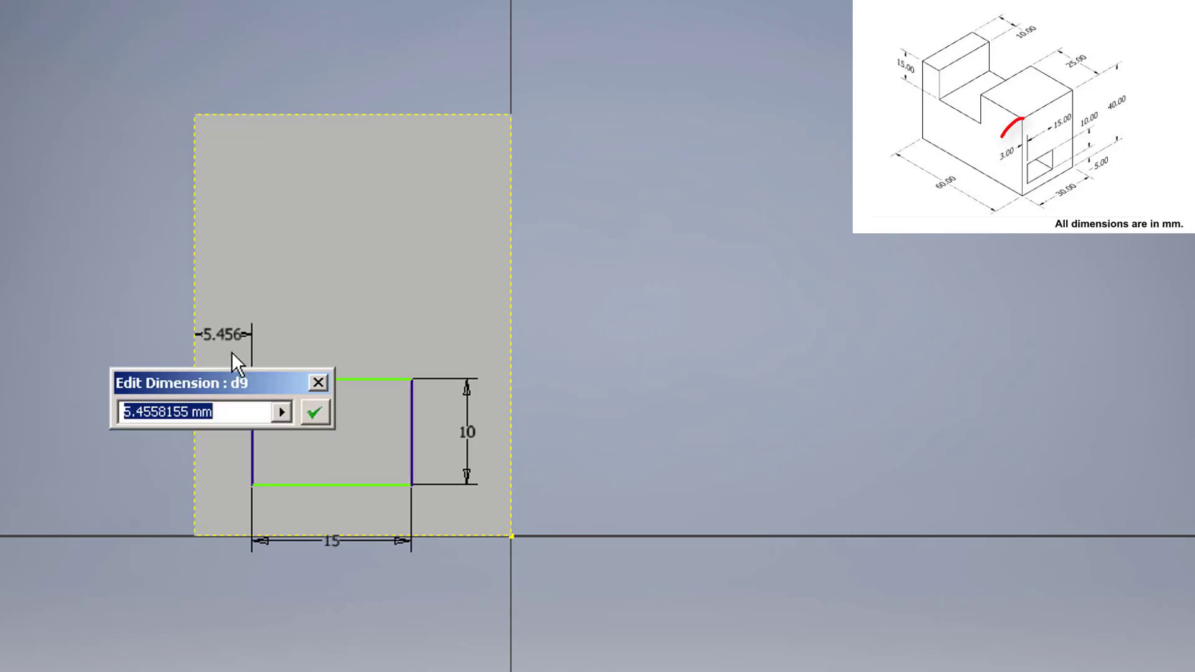
type("3")
key("Return")
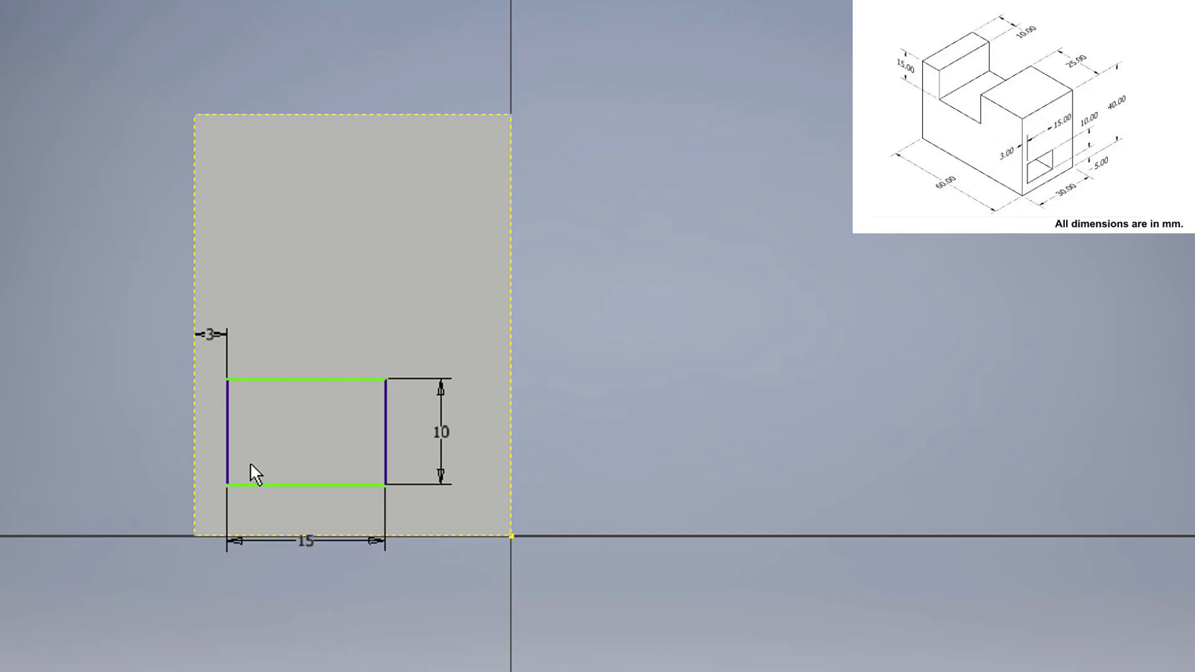
- Dimension the rectangle's bottom side at 5 mm above the face's bottom edge
left_click(277, 485)
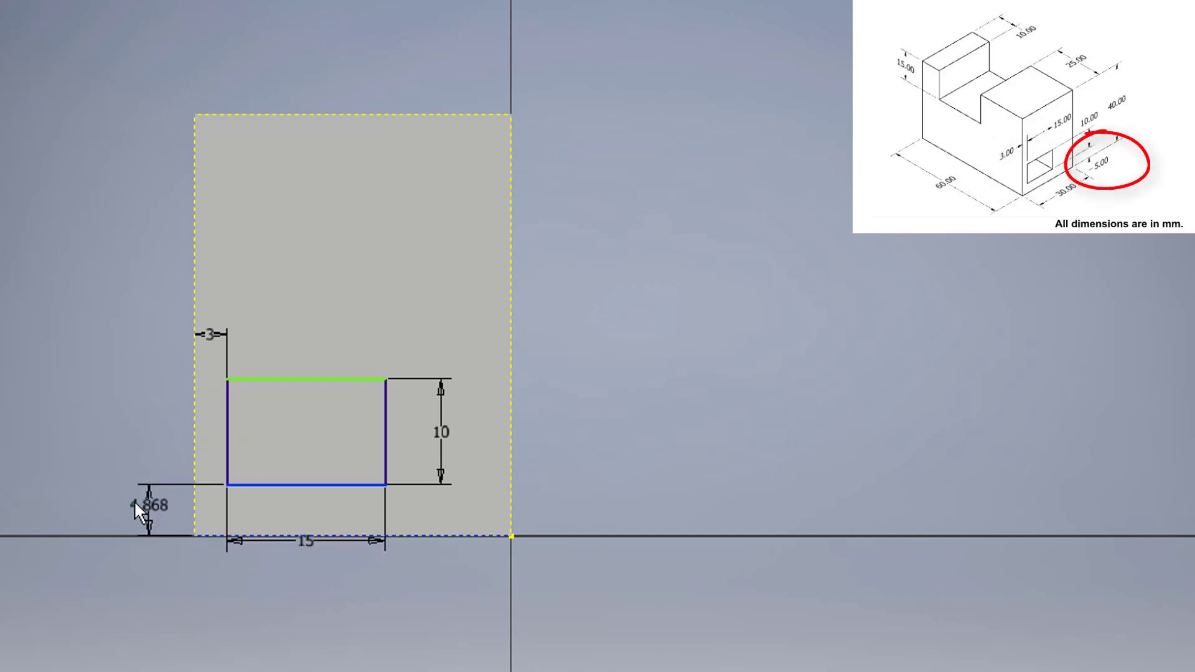
left_click(114, 508)
type("5")
key("Return")
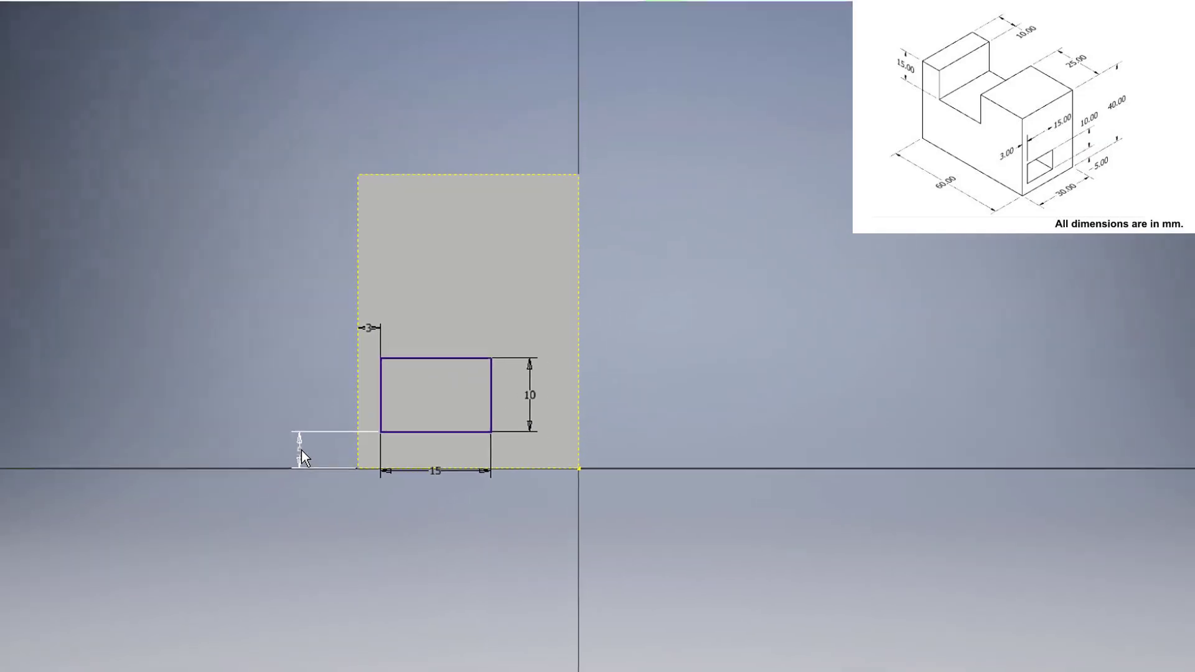
- Extrude the 15 by 10 mm rectangle as a cut with the Through All extent to make the rectangular hole
key("e")
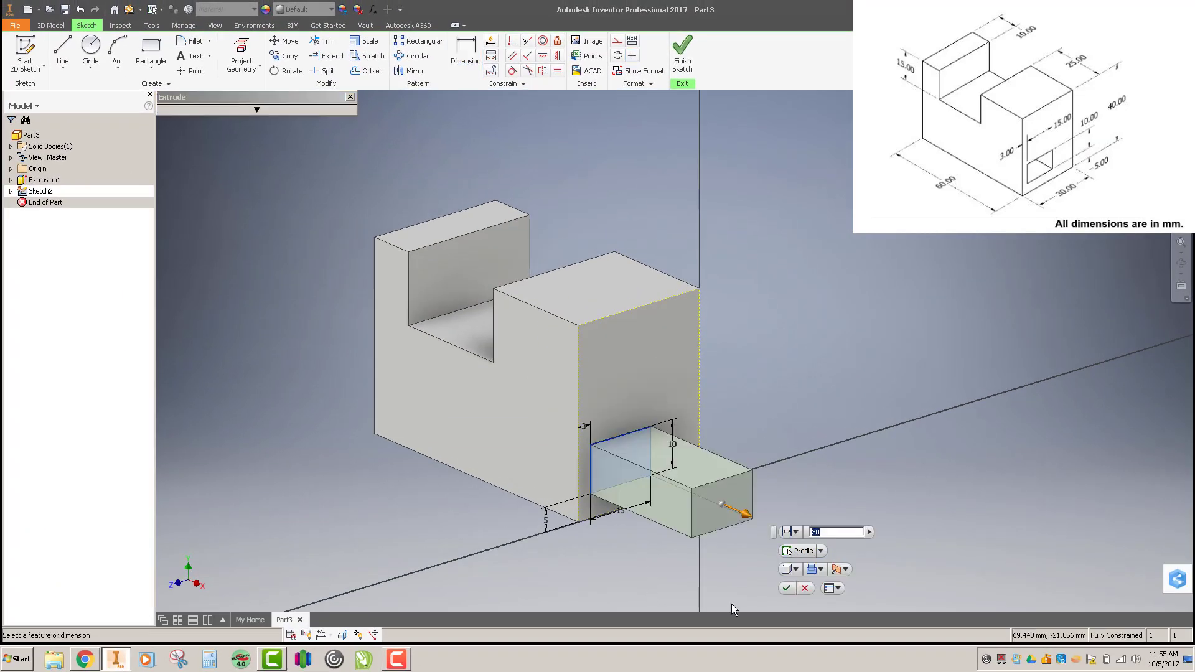
left_click(817, 569)
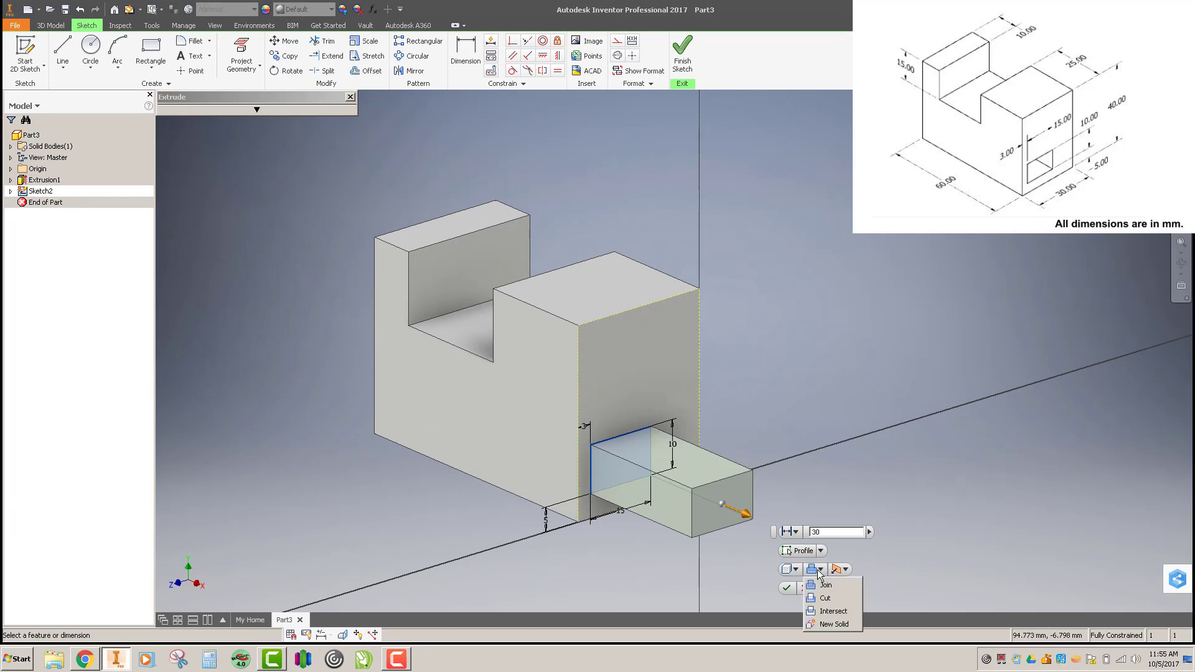
left_click(823, 599)
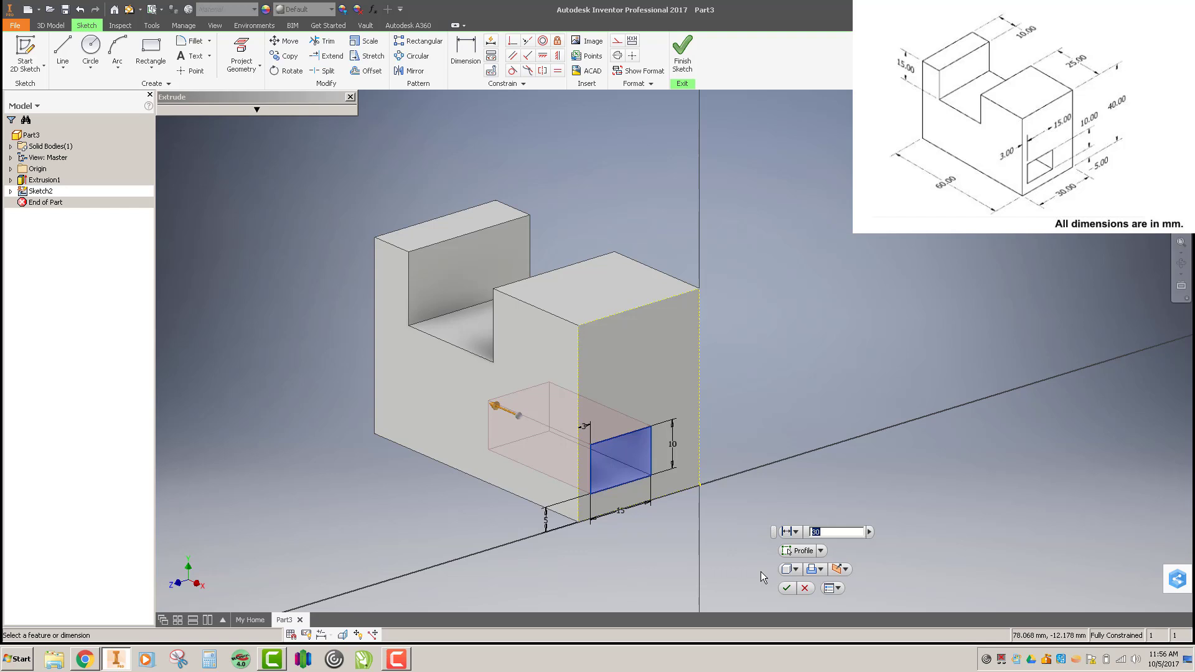
left_click(797, 534)
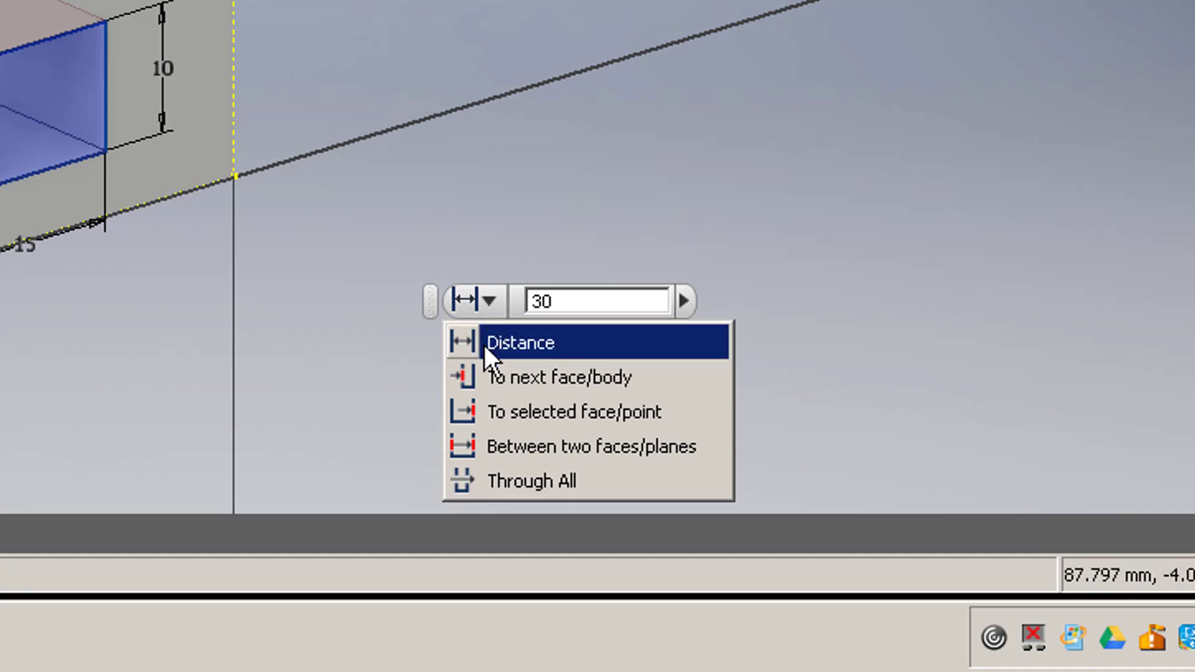
left_click(514, 486)
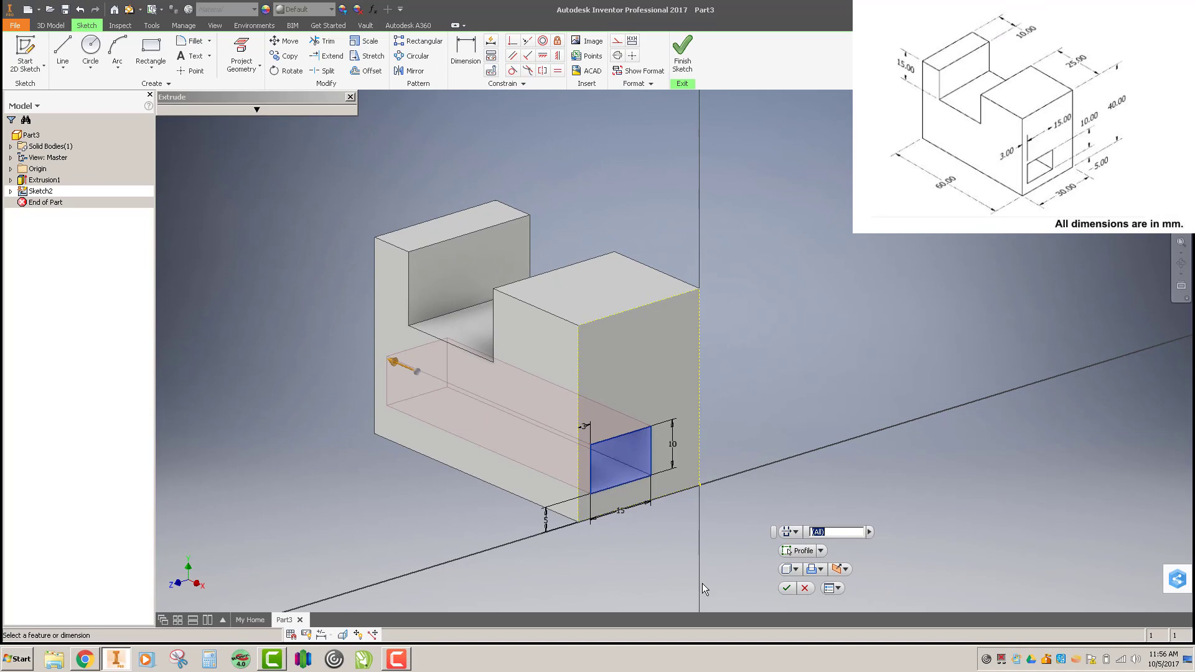
left_click(786, 587)
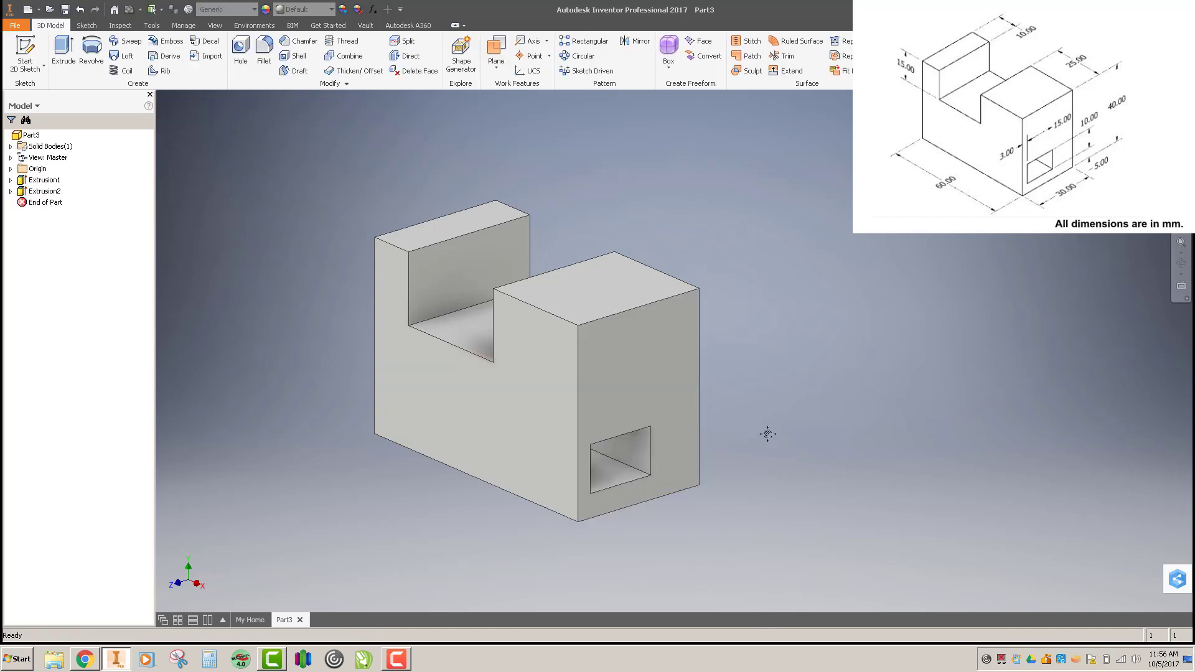
middle_click_drag(768, 434, 770, 430)
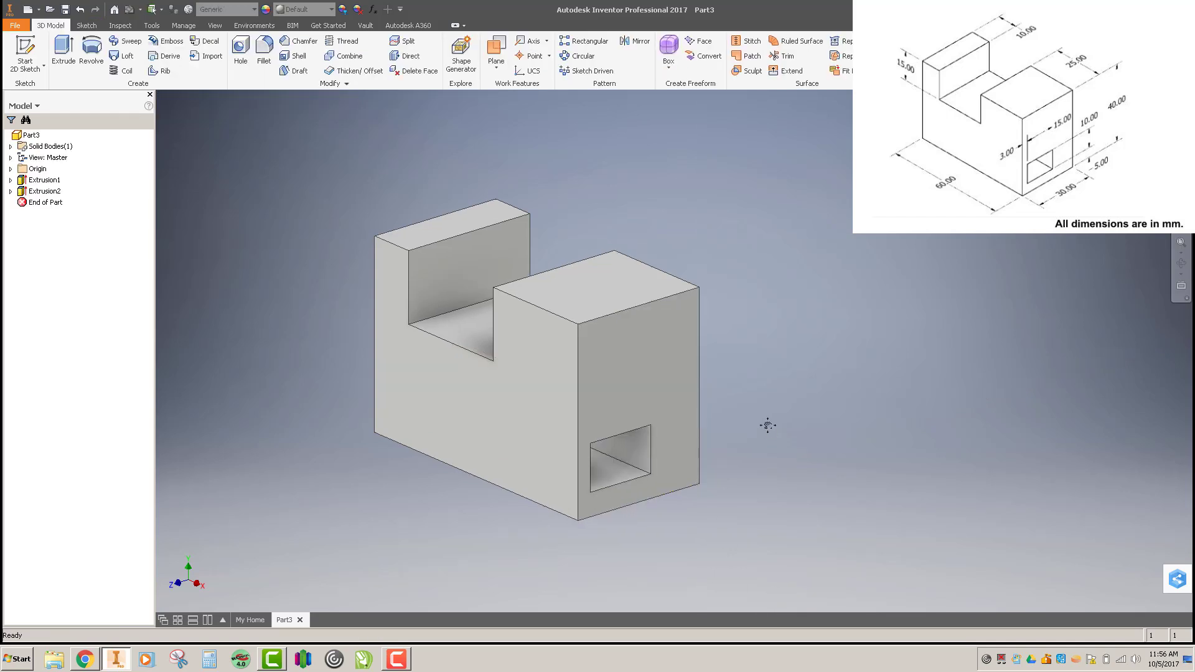
middle_click(768, 427)
middle_click(768, 427)
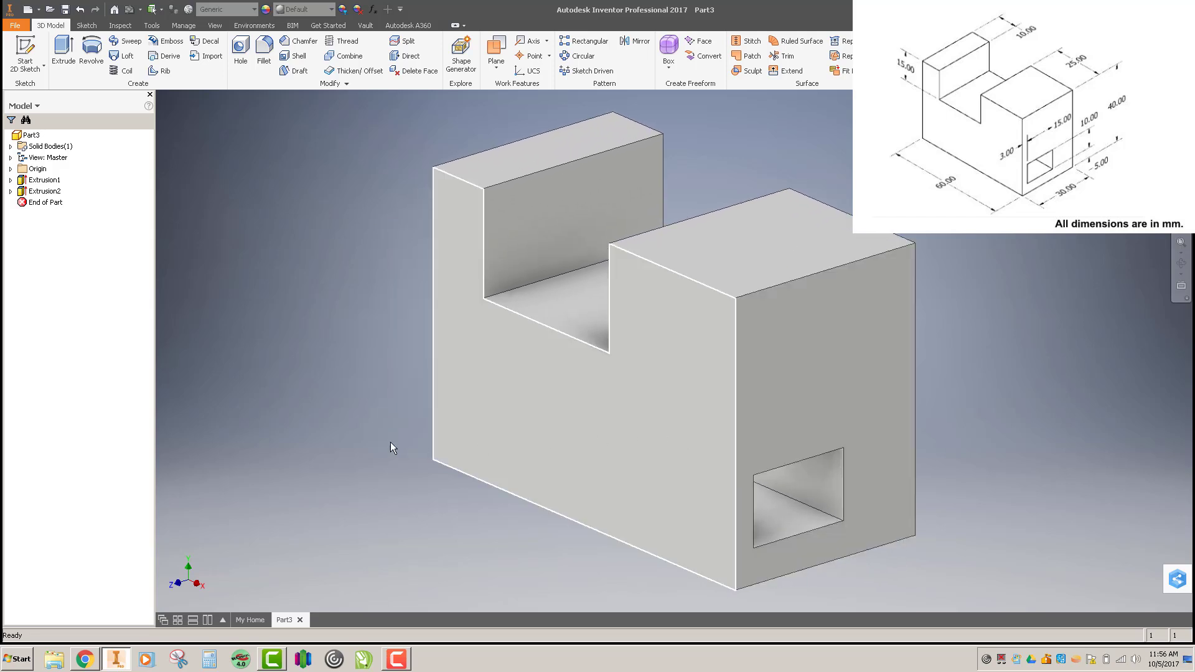